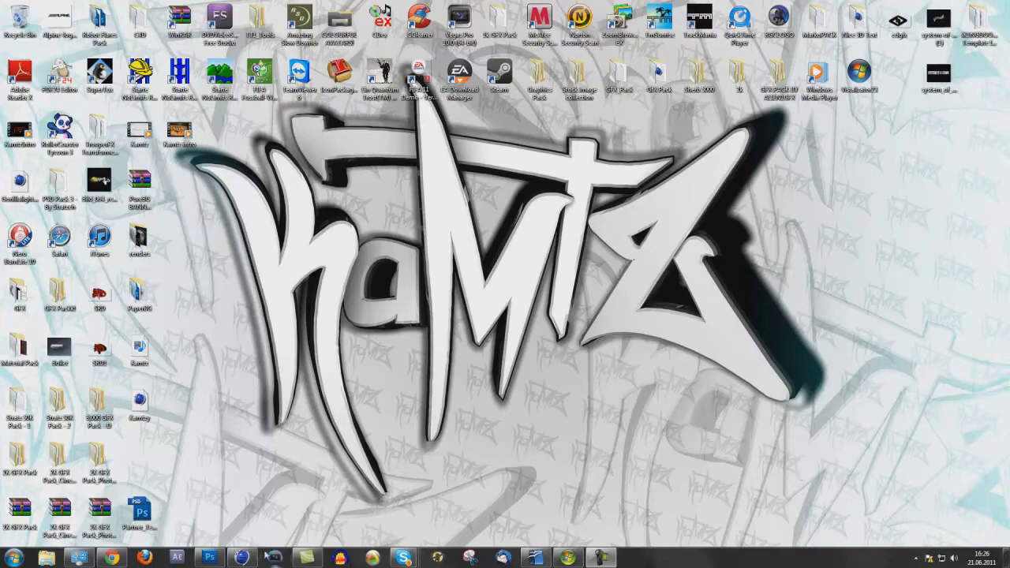
# Bring Cinema 4D forward and add a MoText object from the MoGraph menu
pyautogui.click(242, 557)
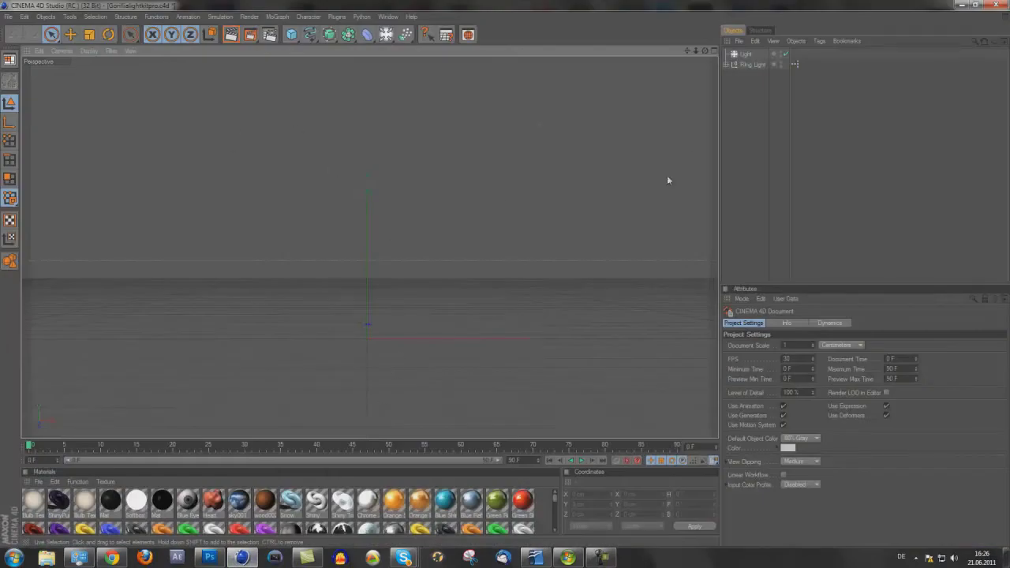
pyautogui.click(277, 17)
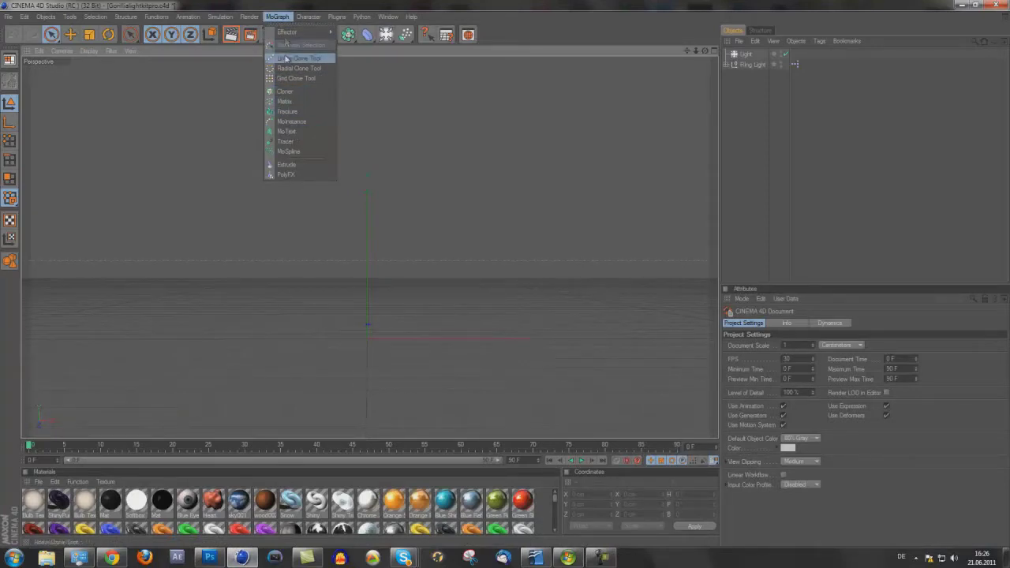
pyautogui.click(286, 131)
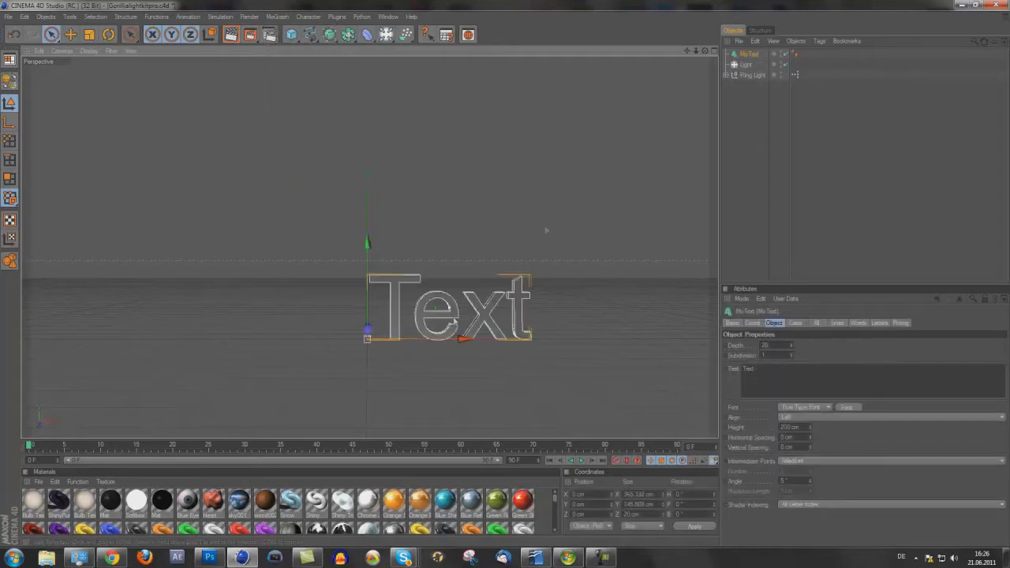
# Frame the text in the view and replace the default 'Text' with TUTORIAL
pyautogui.moveTo(687, 53); pyautogui.dragTo(500, 277)
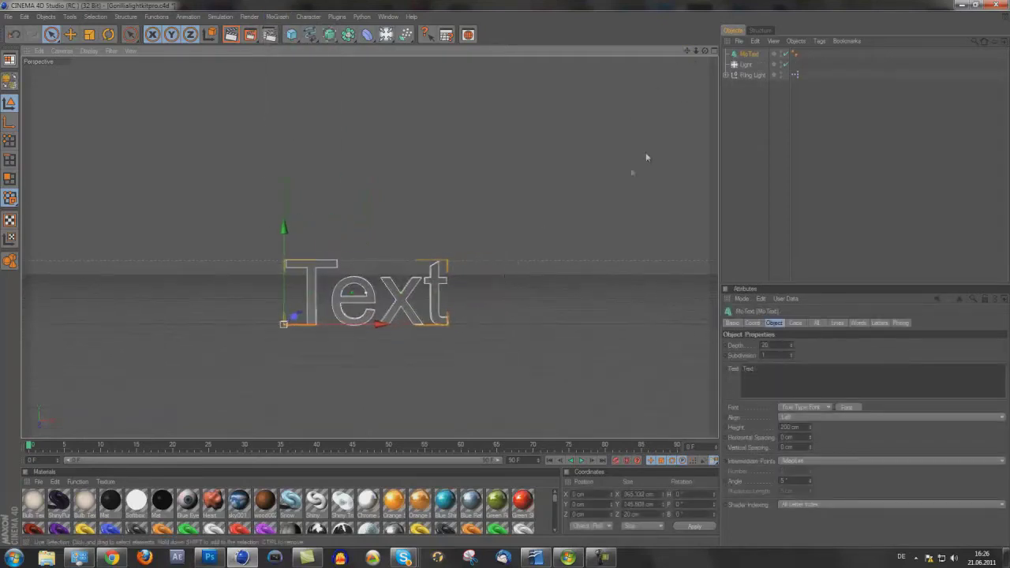
pyautogui.scroll(3, 630, 174)
pyautogui.moveTo(689, 51); pyautogui.dragTo(506, 277)
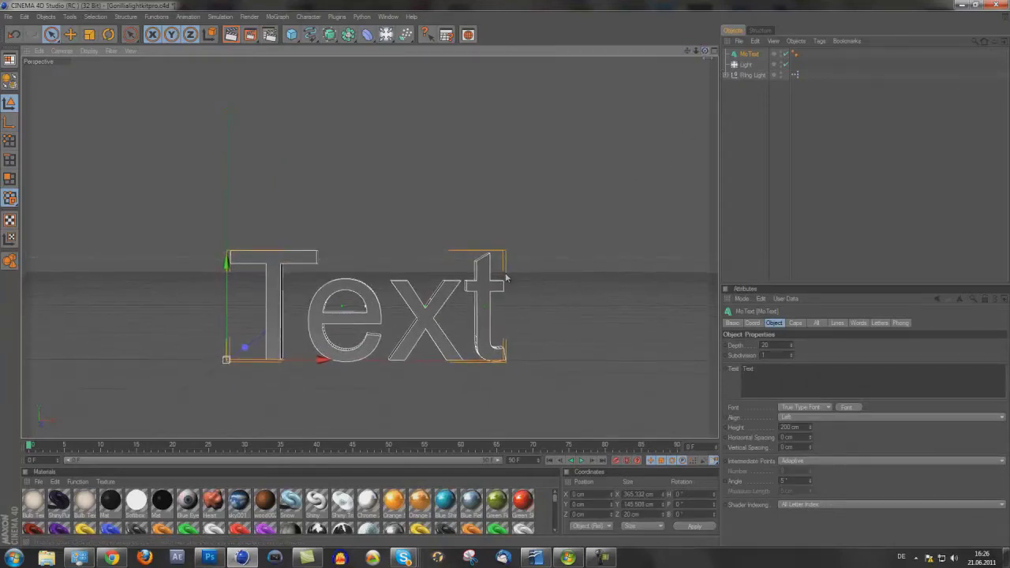
pyautogui.click(754, 371)
pyautogui.moveTo(777, 377); pyautogui.dragTo(728, 373)
pyautogui.write('TUTORIAL')
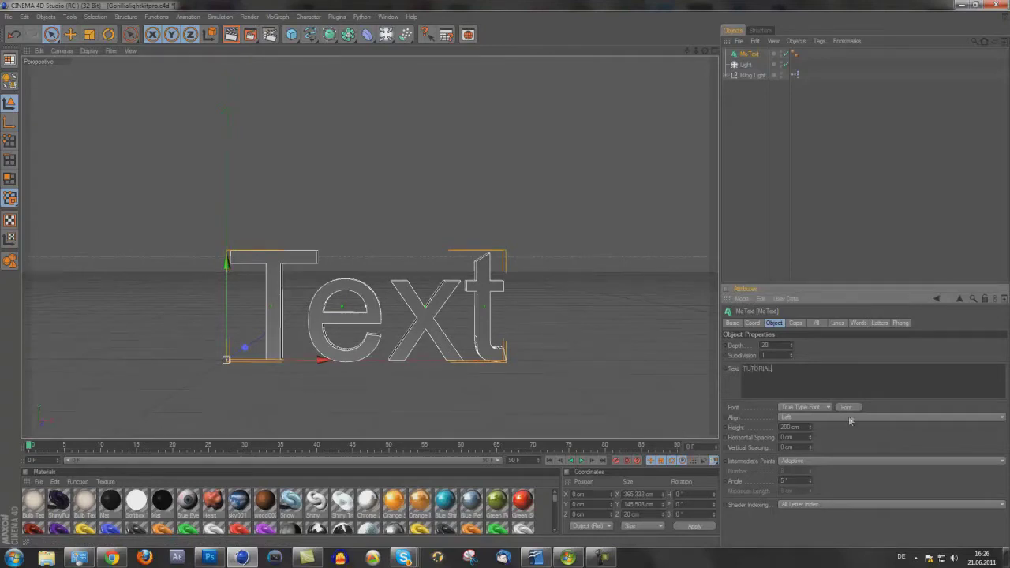
pyautogui.click(848, 407)
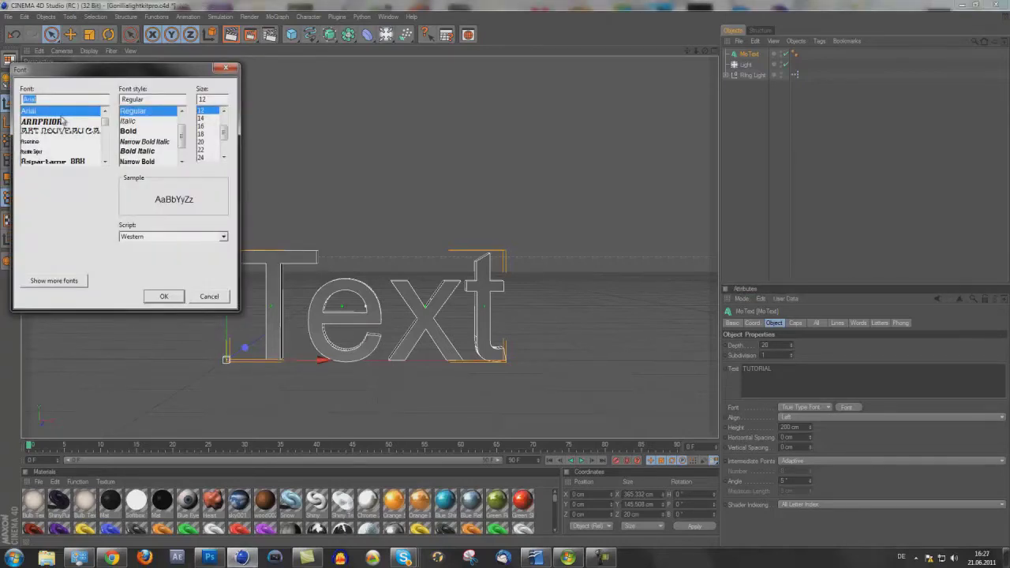
# Search the font list for 'Bank' and apply BankGothic Bold to the TUTORIAL text
pyautogui.click(105, 161)
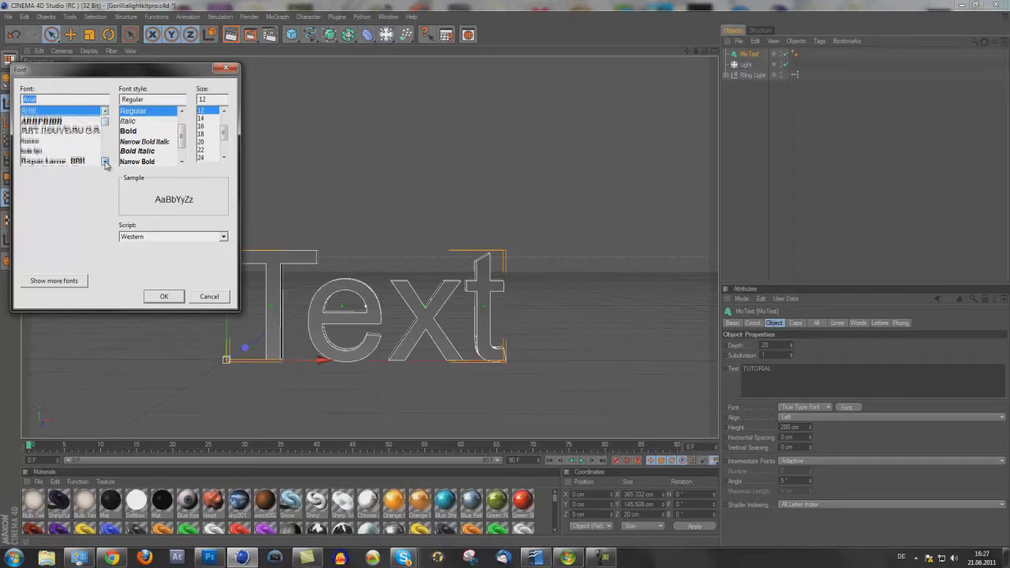
pyautogui.moveTo(105, 122); pyautogui.dragTo(107, 133)
pyautogui.scroll(-5, 107, 131)
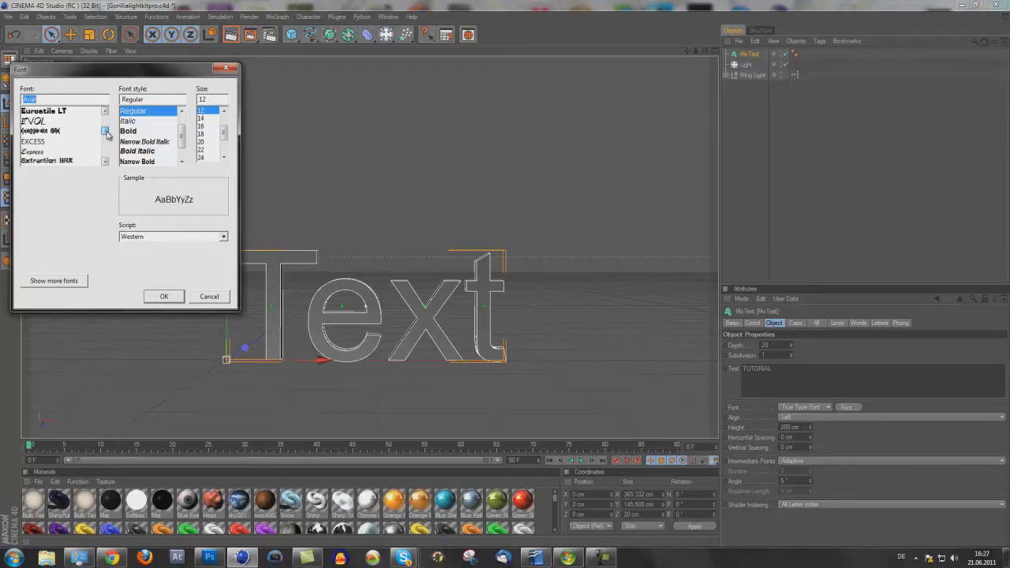
pyautogui.moveTo(106, 133)
pyautogui.mouseDown()
pyautogui.moveTo(108, 143)
pyautogui.moveTo(108, 127)
pyautogui.mouseUp()
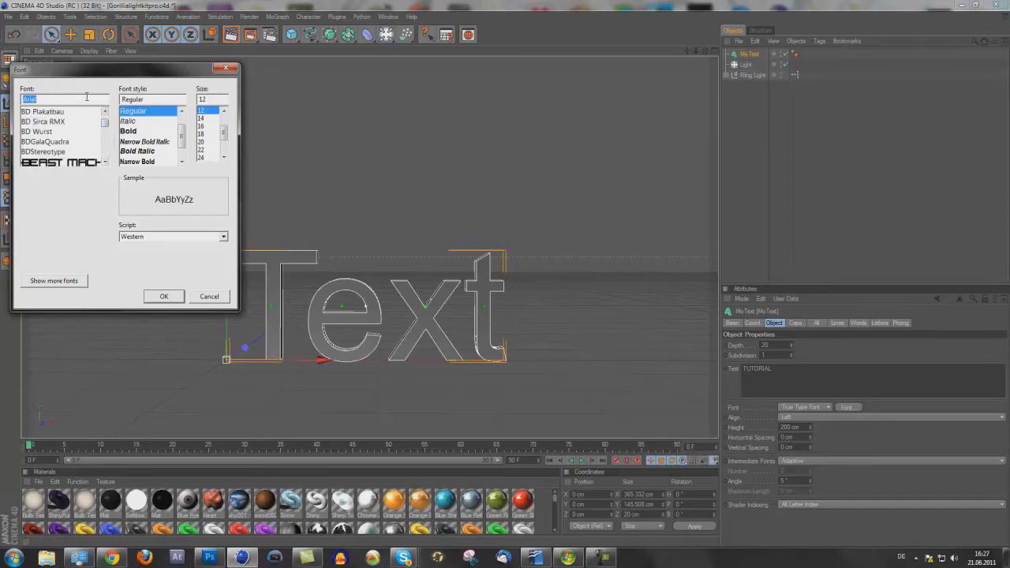
pyautogui.write('Ba')
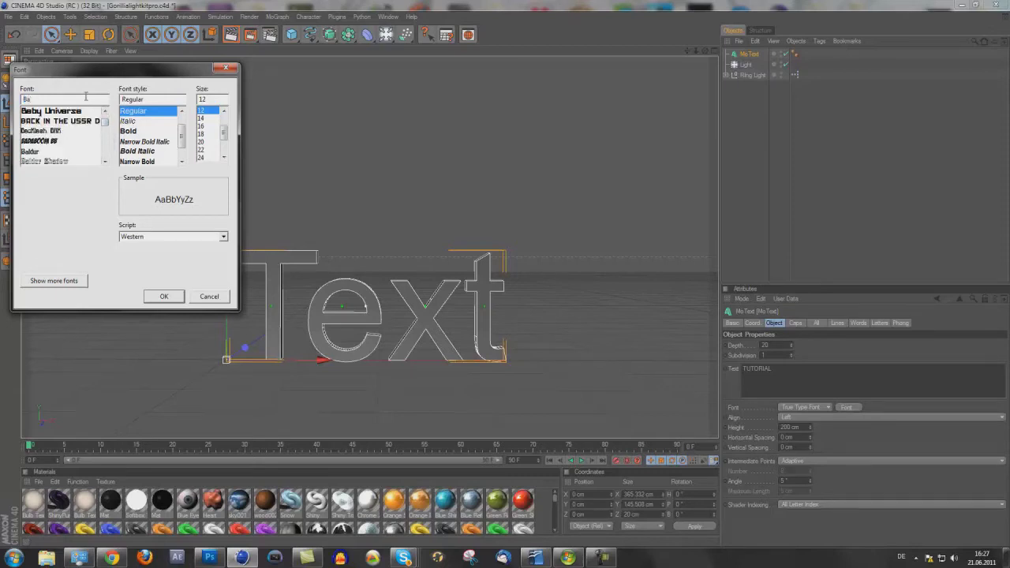
pyautogui.write('nkGothic')
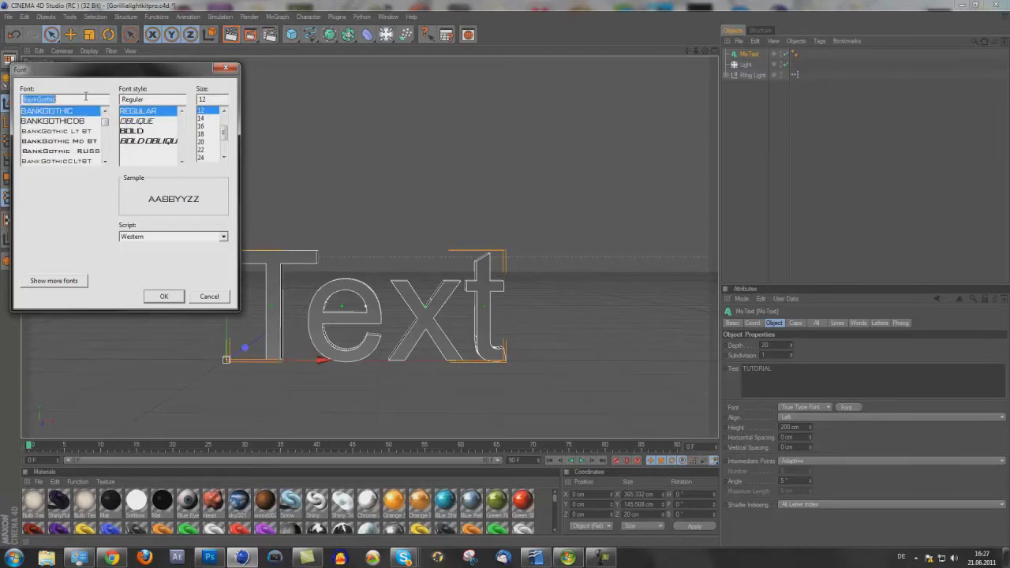
pyautogui.click(131, 131)
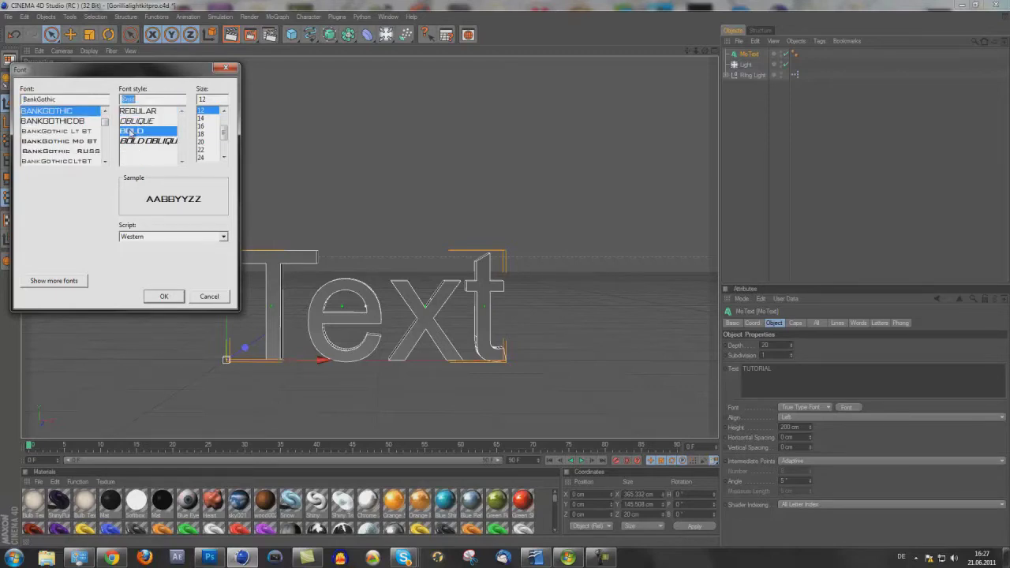
pyautogui.click(164, 296)
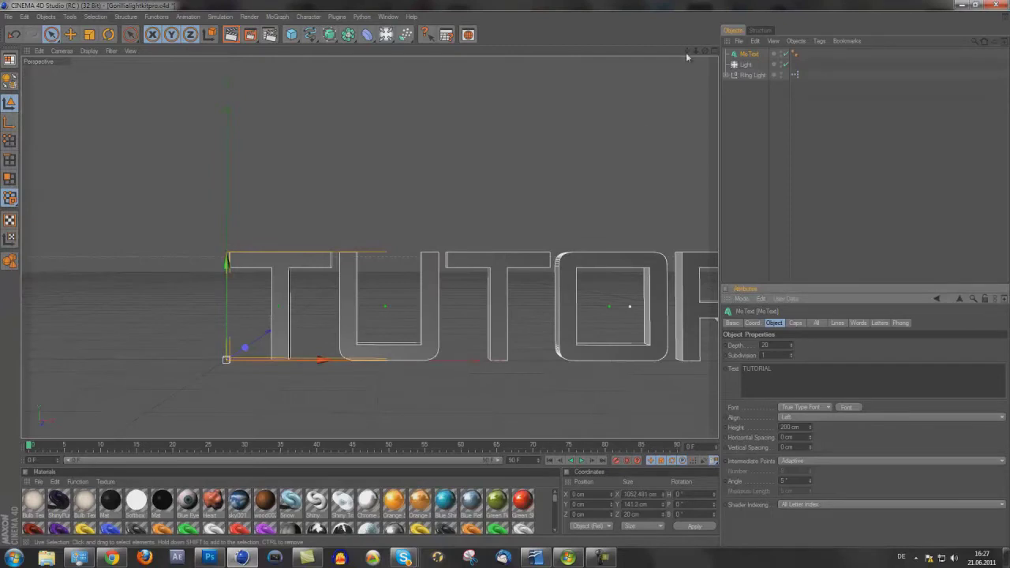
# Reframe the view and slide the MoText left along X until TUTORIAL fits
pyautogui.moveTo(686, 52)
pyautogui.mouseDown()
pyautogui.moveTo(650, 147)
pyautogui.moveTo(654, 139)
pyautogui.mouseUp()
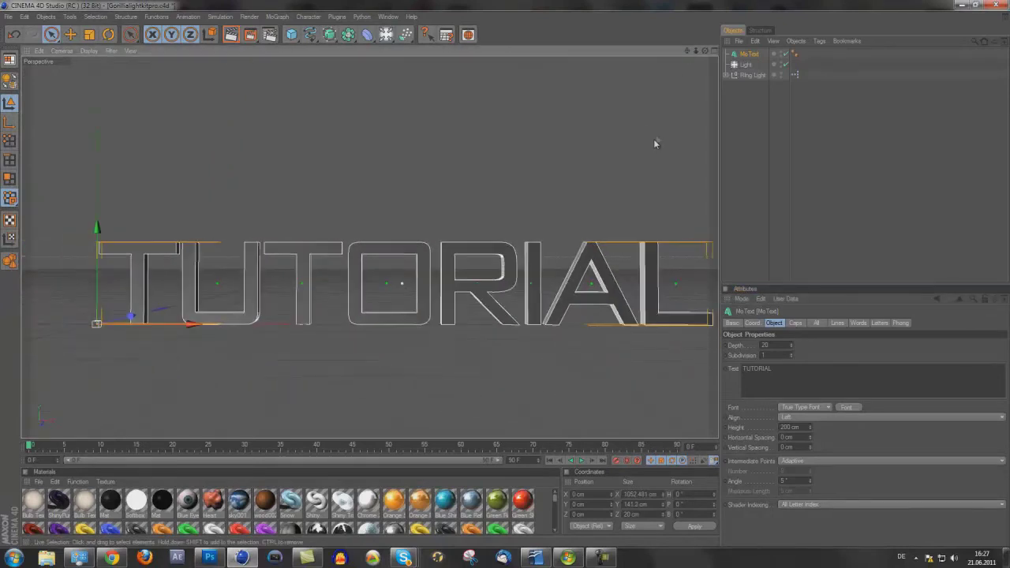
pyautogui.moveTo(686, 52); pyautogui.dragTo(507, 278)
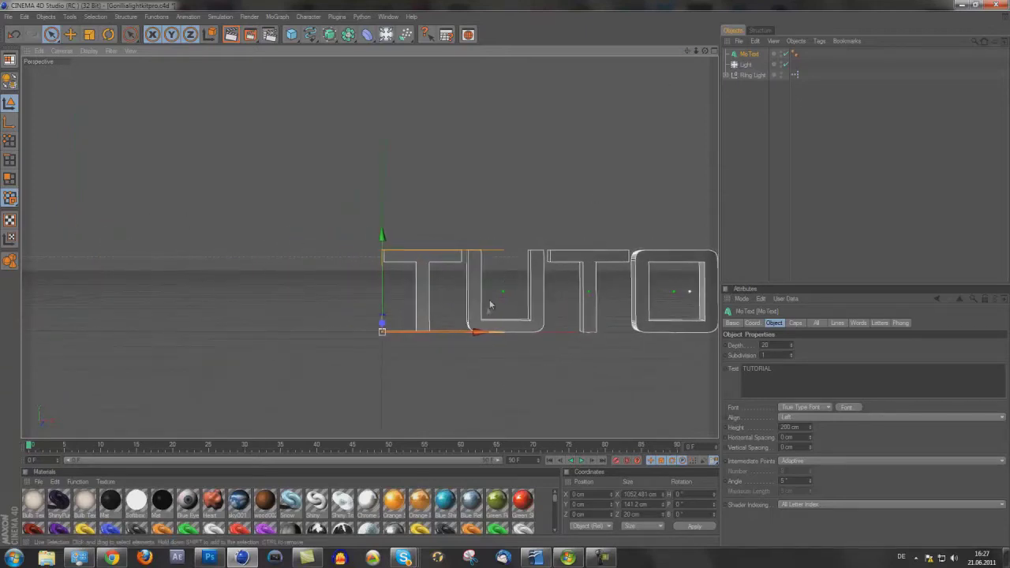
pyautogui.moveTo(491, 306)
pyautogui.mouseDown()
pyautogui.moveTo(499, 273)
pyautogui.moveTo(510, 275)
pyautogui.mouseUp()
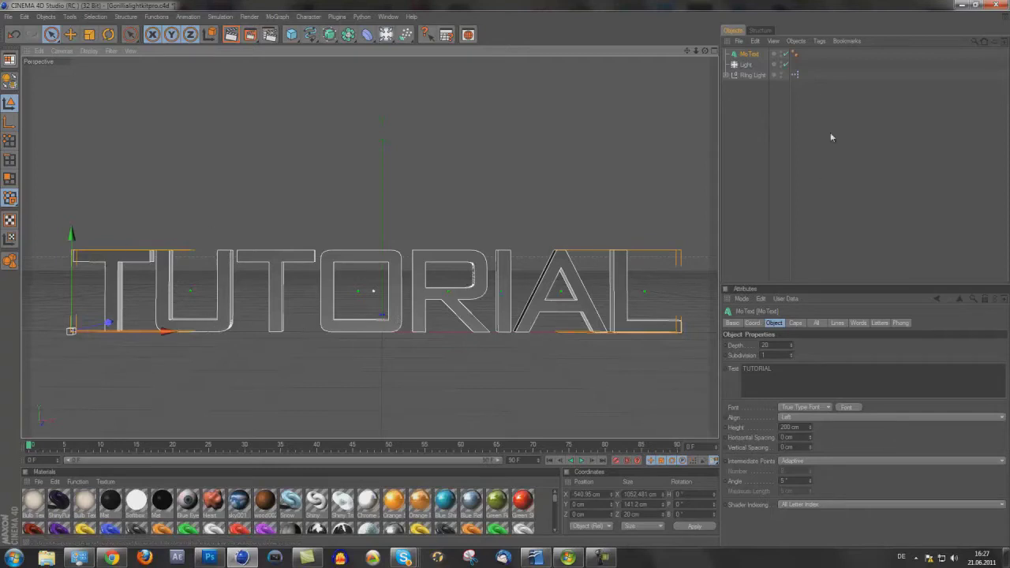
# Apply the Orange Reflective material to MoText and set its extrusion depth to 100
pyautogui.click(752, 54)
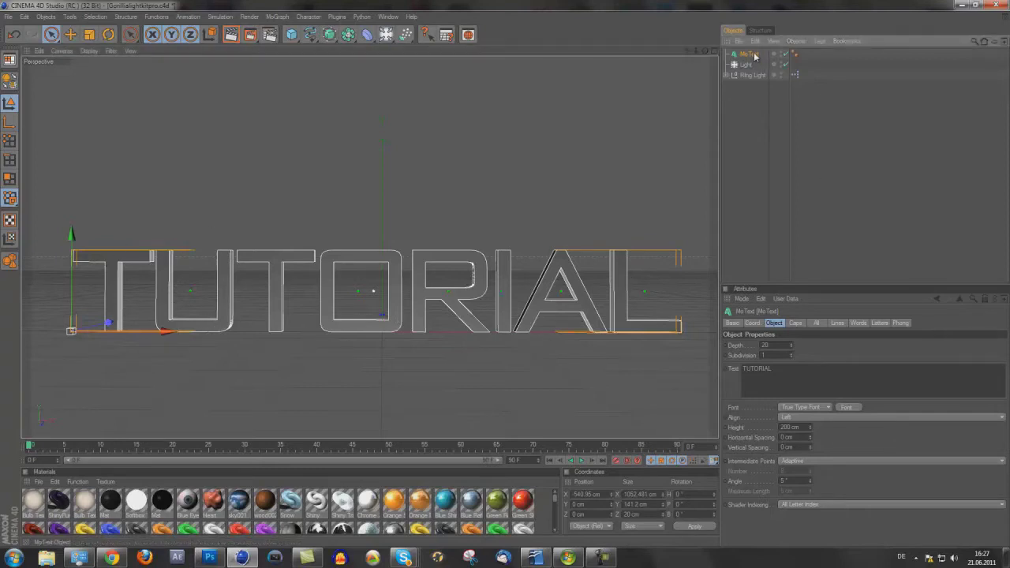
pyautogui.moveTo(427, 508); pyautogui.dragTo(398, 288)
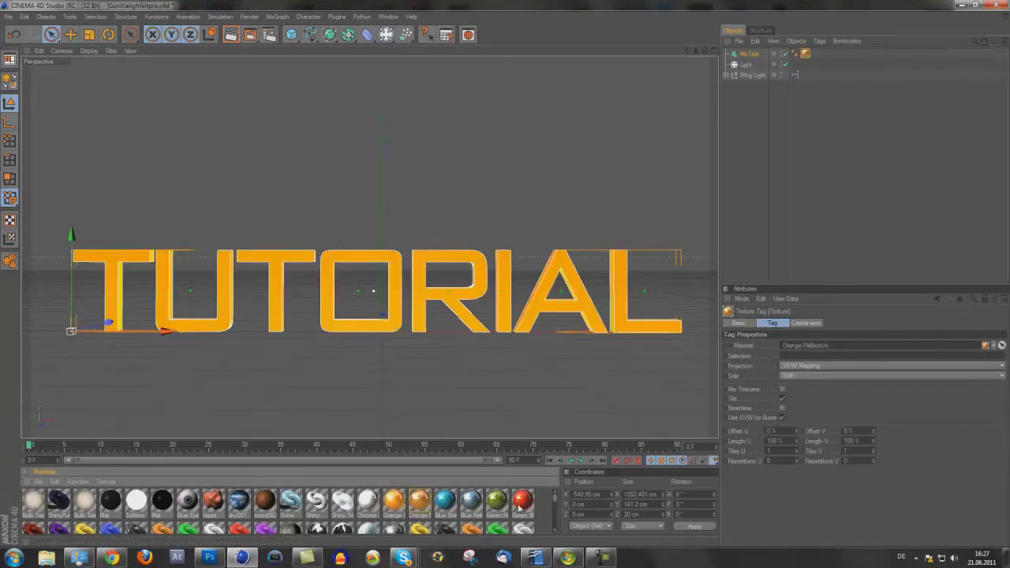
pyautogui.click(750, 54)
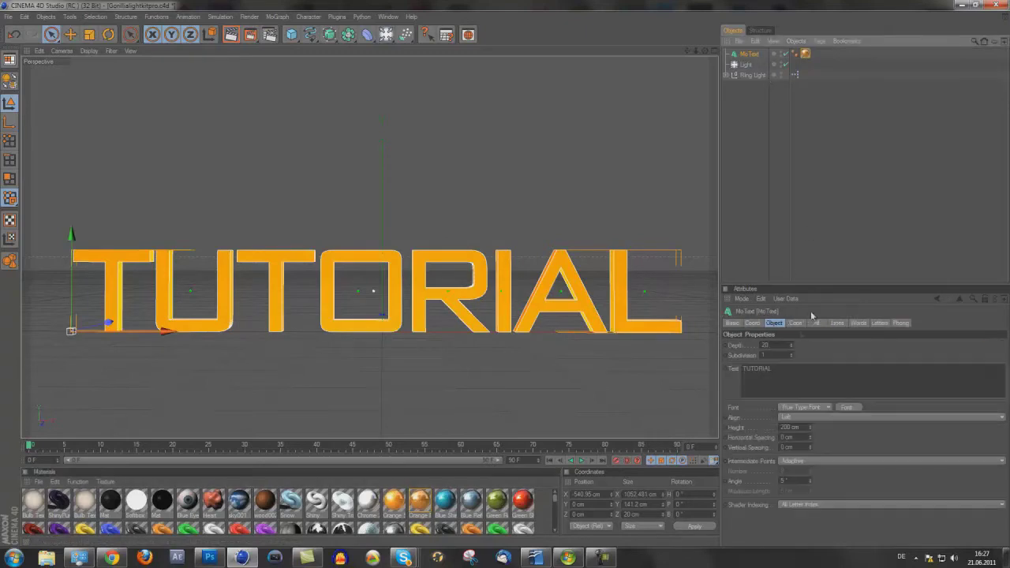
pyautogui.doubleClick(781, 345)
pyautogui.write('50')
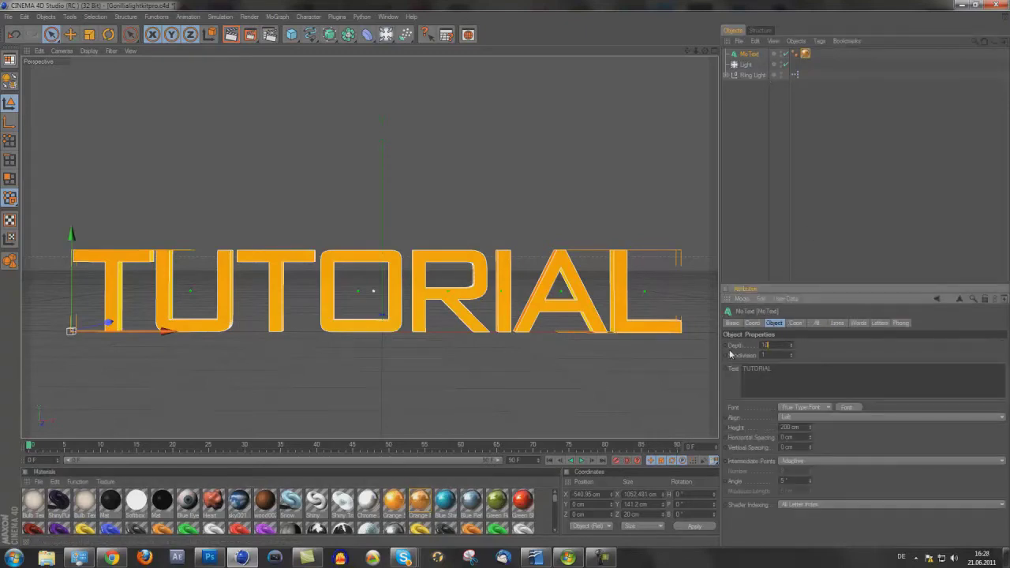
pyautogui.write('0')
pyautogui.press('Return')
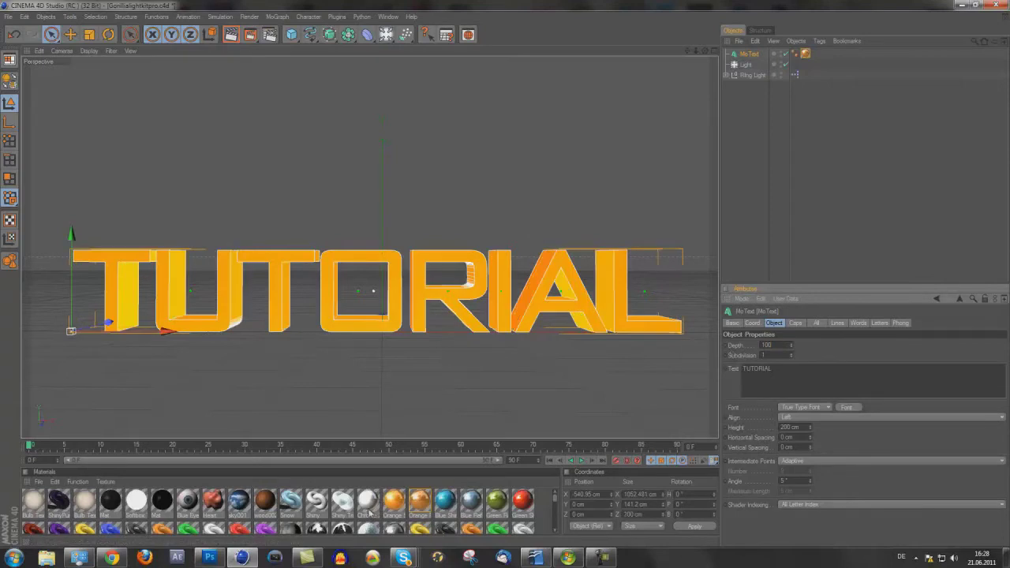
# Apply a black material to the TUTORIAL text
pyautogui.scroll(-1, 324, 508)
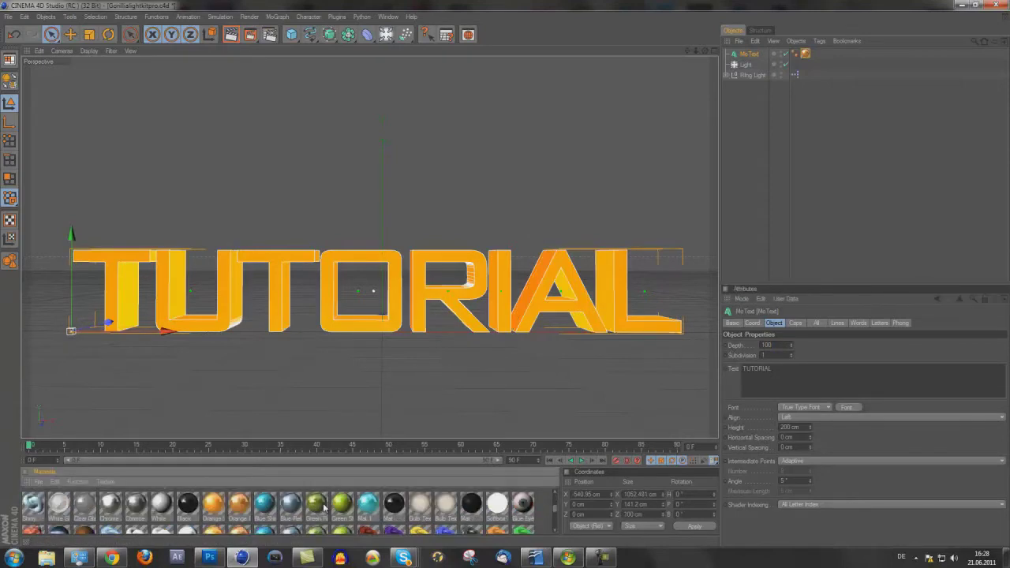
pyautogui.scroll(1, 555, 512)
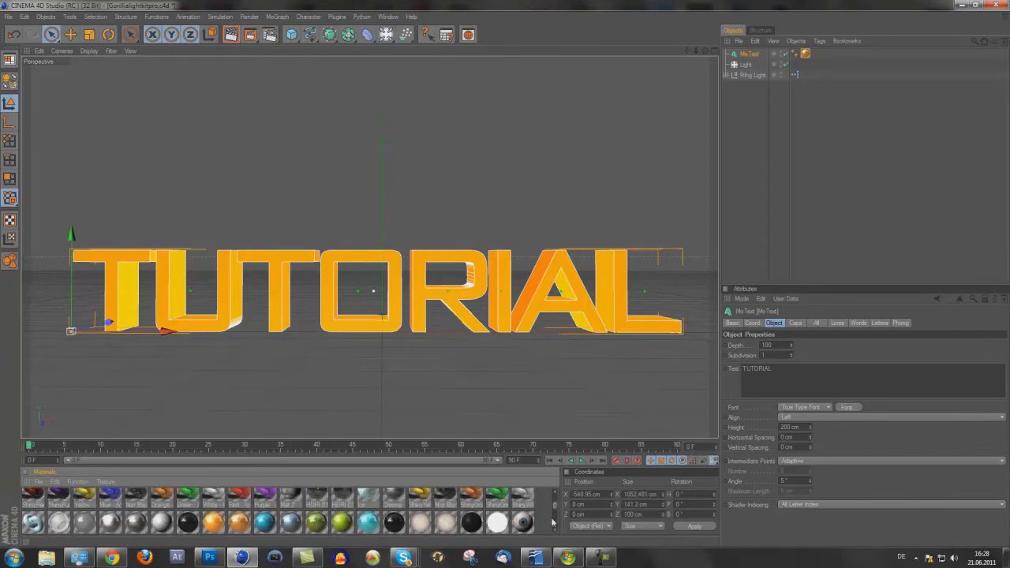
pyautogui.moveTo(400, 325); pyautogui.dragTo(401, 326)
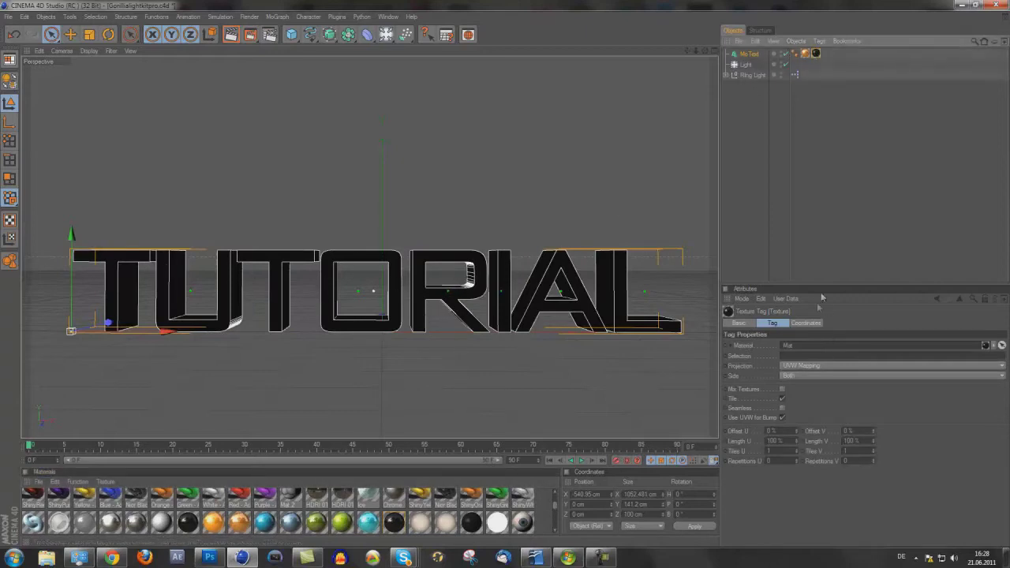
# Limit the black texture tag to the C1 selection, then reselect it to verify
pyautogui.click(810, 357)
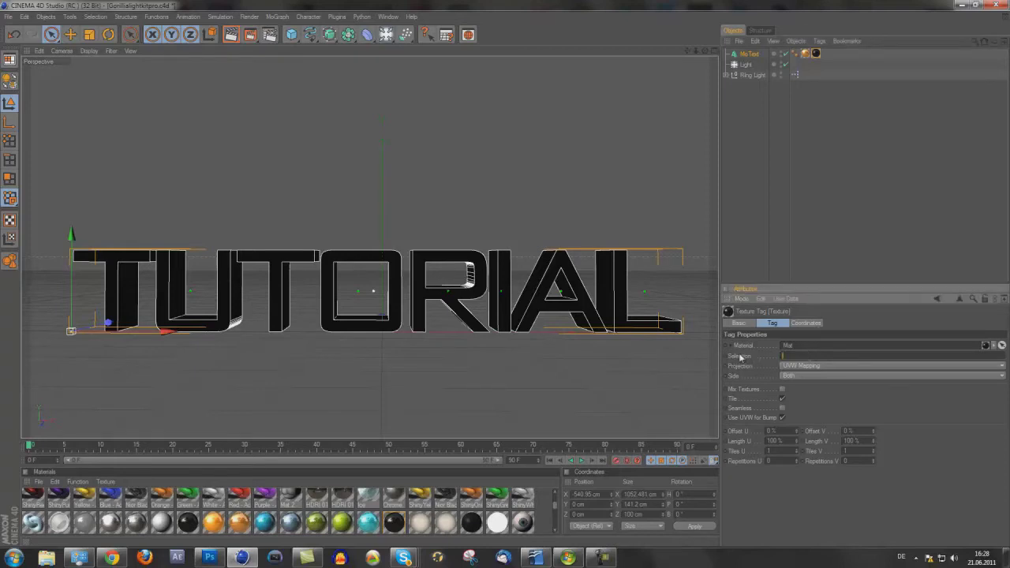
pyautogui.click(816, 55)
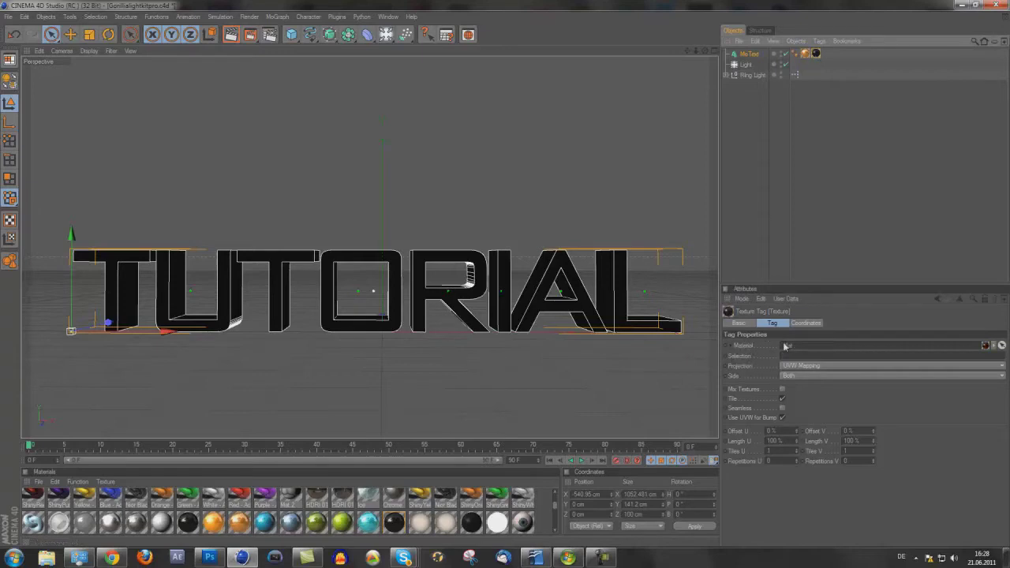
pyautogui.click(743, 374)
pyautogui.write('C1')
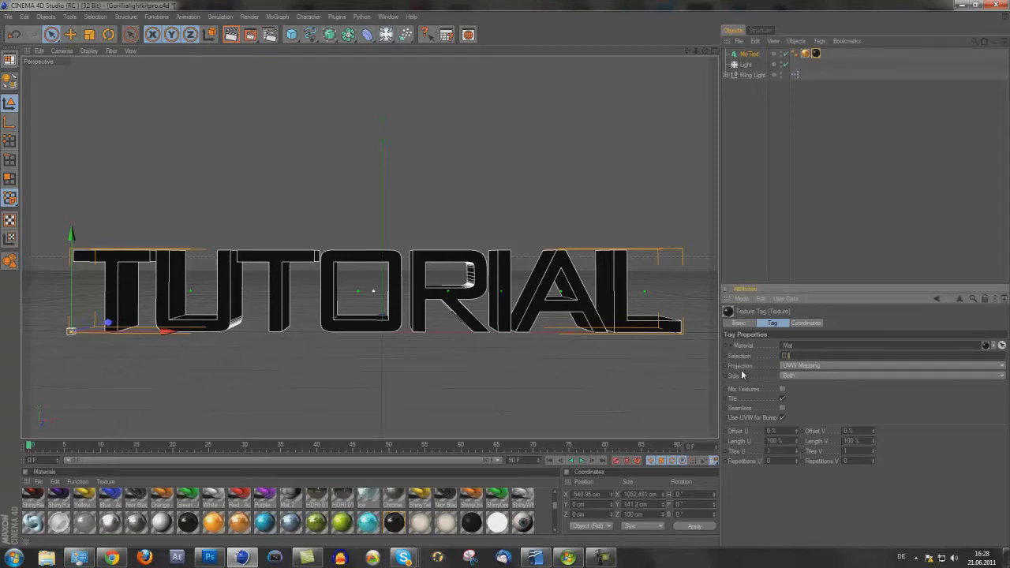
pyautogui.press('Return')
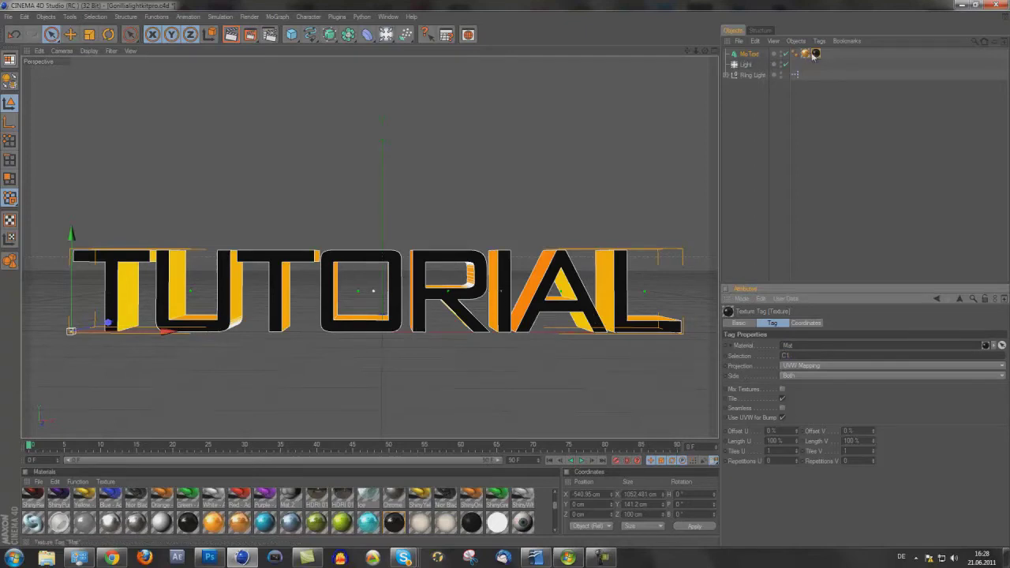
pyautogui.moveTo(754, 360); pyautogui.dragTo(783, 356)
pyautogui.click(810, 49)
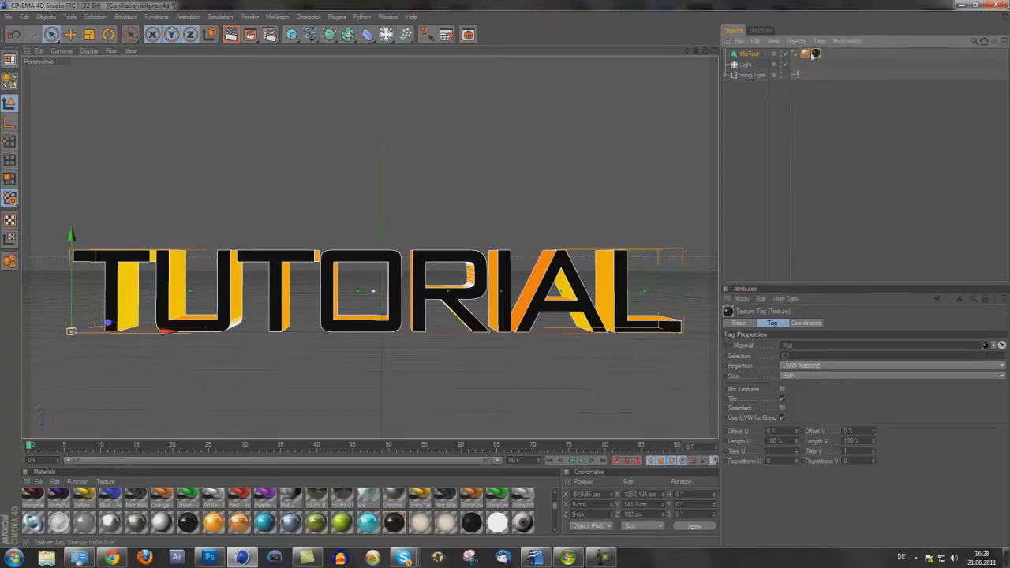
pyautogui.click(843, 58)
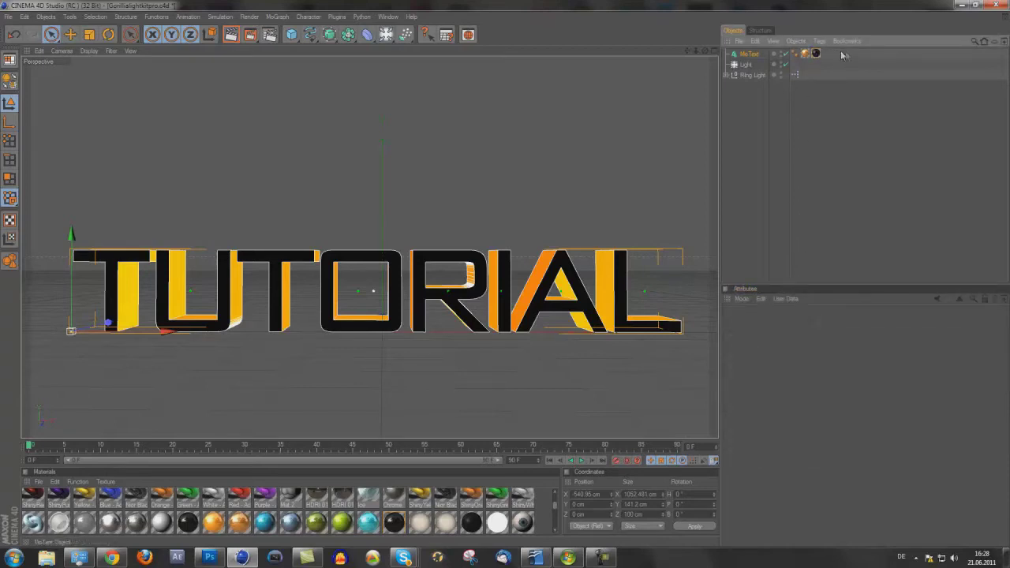
pyautogui.click(816, 53)
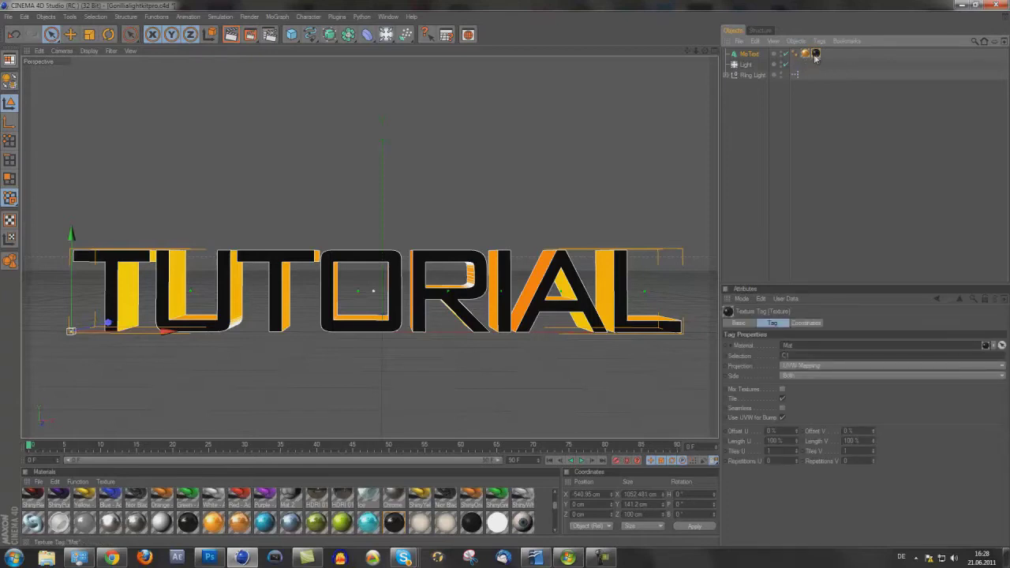
# Give the MoText a Fillet Cap start with 4 cm radius and 2 steps
pyautogui.click(750, 53)
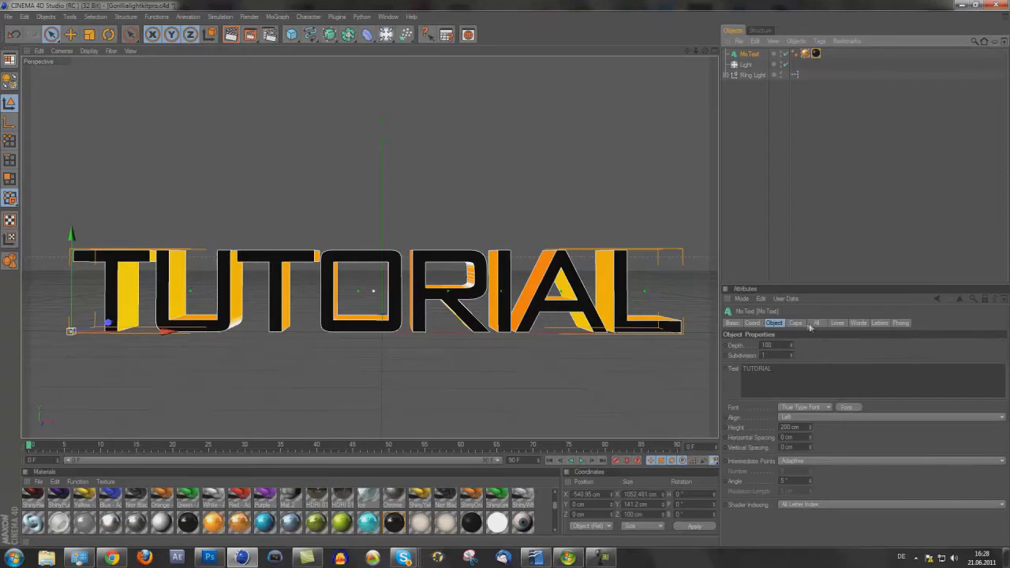
pyautogui.click(796, 322)
pyautogui.click(801, 345)
pyautogui.click(777, 384)
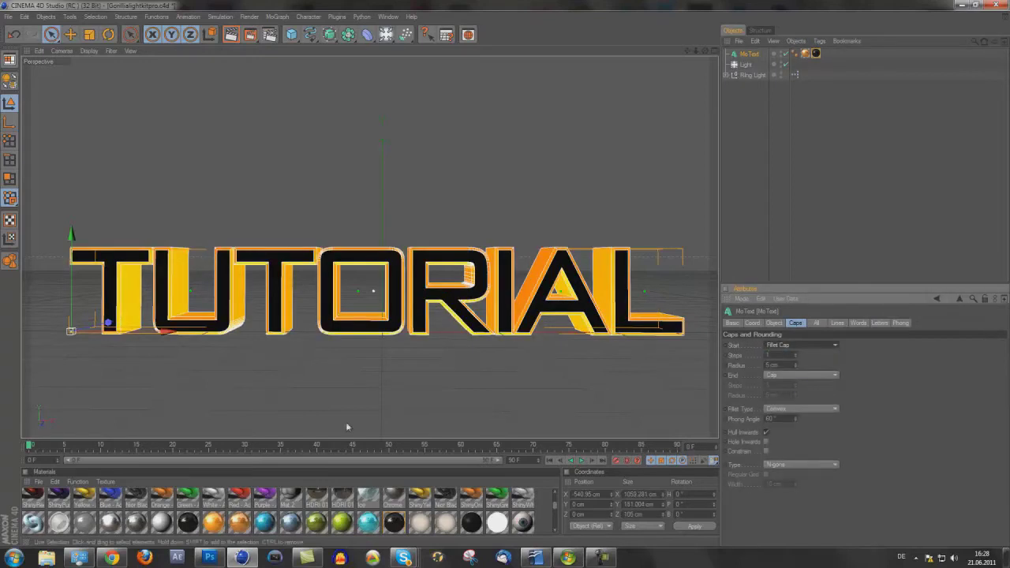
pyautogui.click(773, 365)
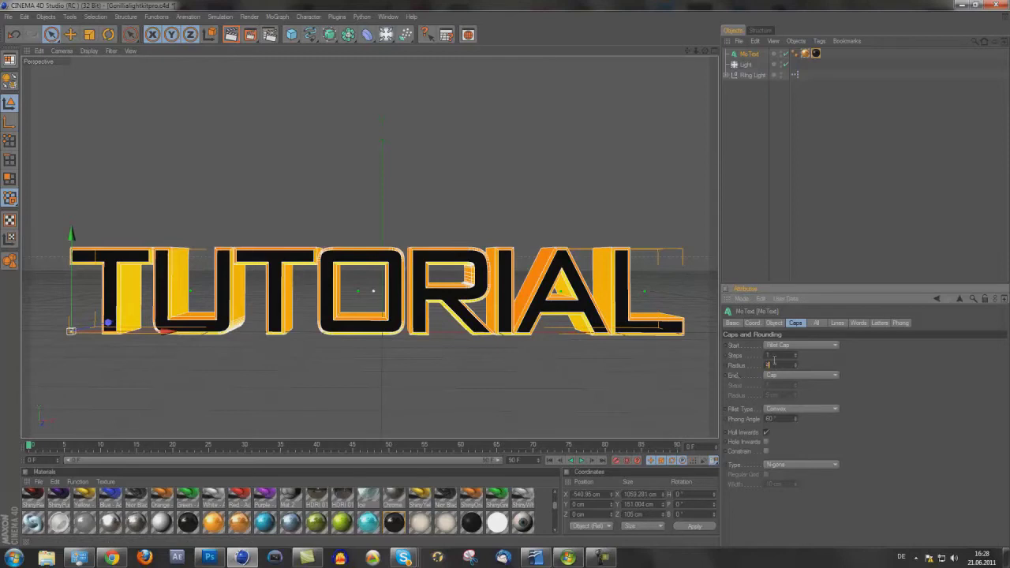
pyautogui.write('4')
pyautogui.press('Return')
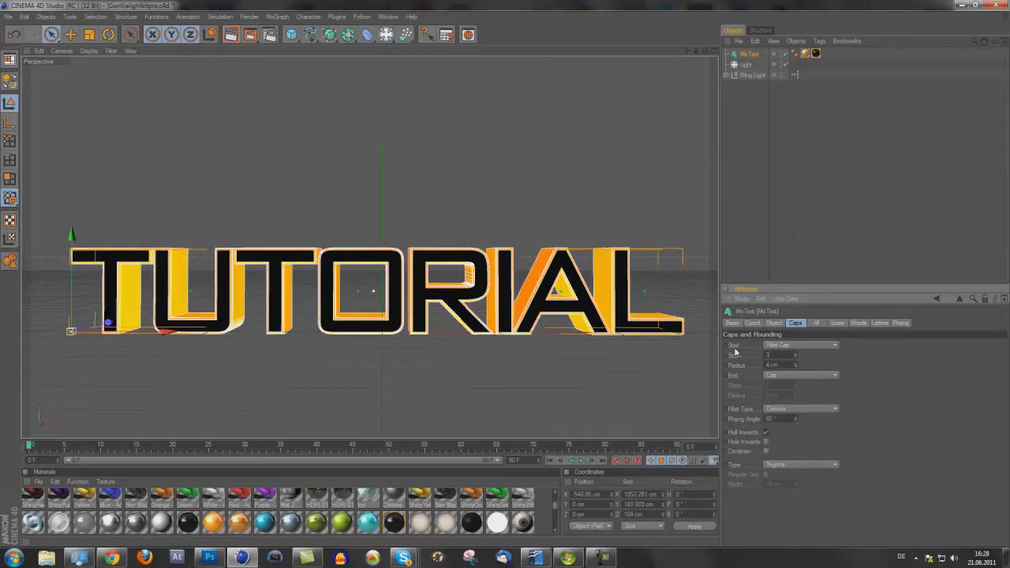
pyautogui.scroll(1, 548, 329)
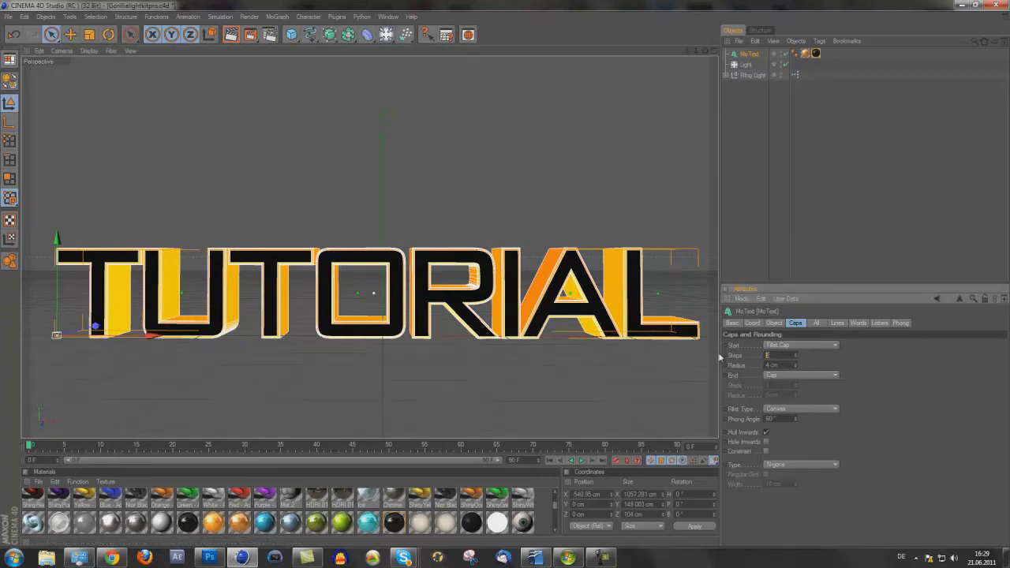
pyautogui.moveTo(795, 355); pyautogui.dragTo(718, 352)
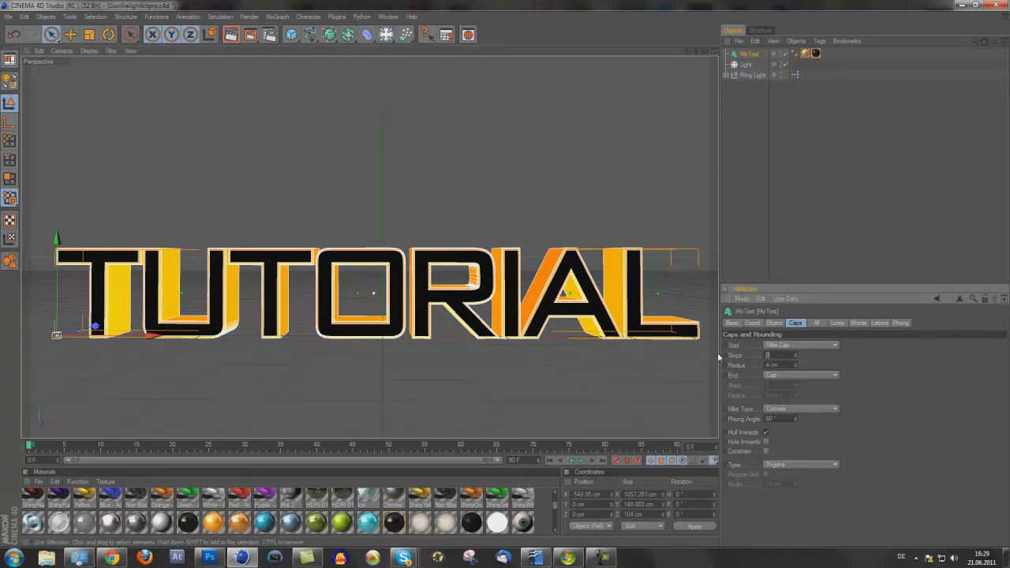
pyautogui.click(816, 54)
# Limit the black texture to the R1 rounding selection and zoom in to inspect the edges
pyautogui.moveTo(799, 356); pyautogui.dragTo(793, 356)
pyautogui.write('R1')
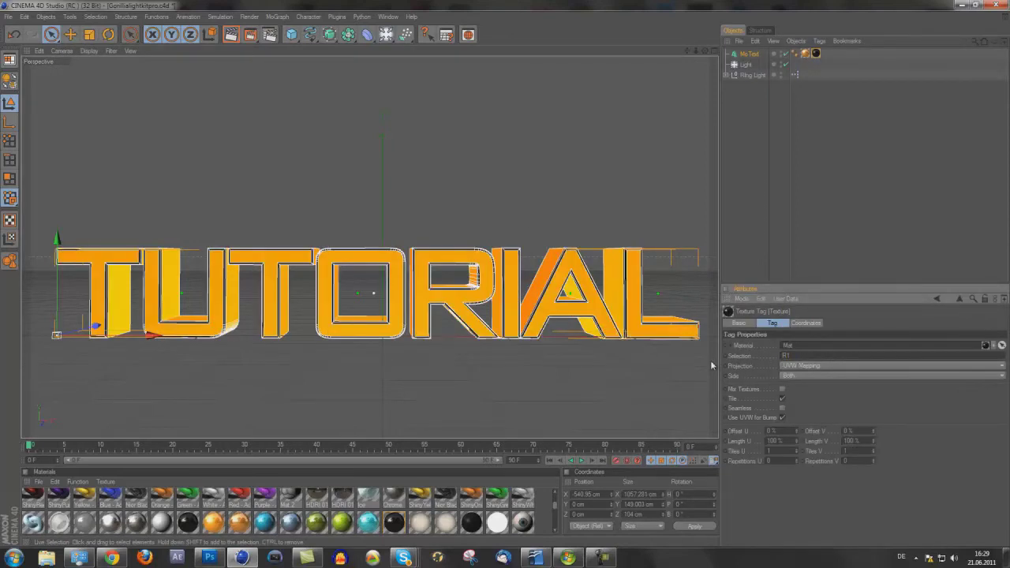
pyautogui.scroll(2, 217, 286)
pyautogui.scroll(2, 219, 286)
pyautogui.scroll(2, 248, 284)
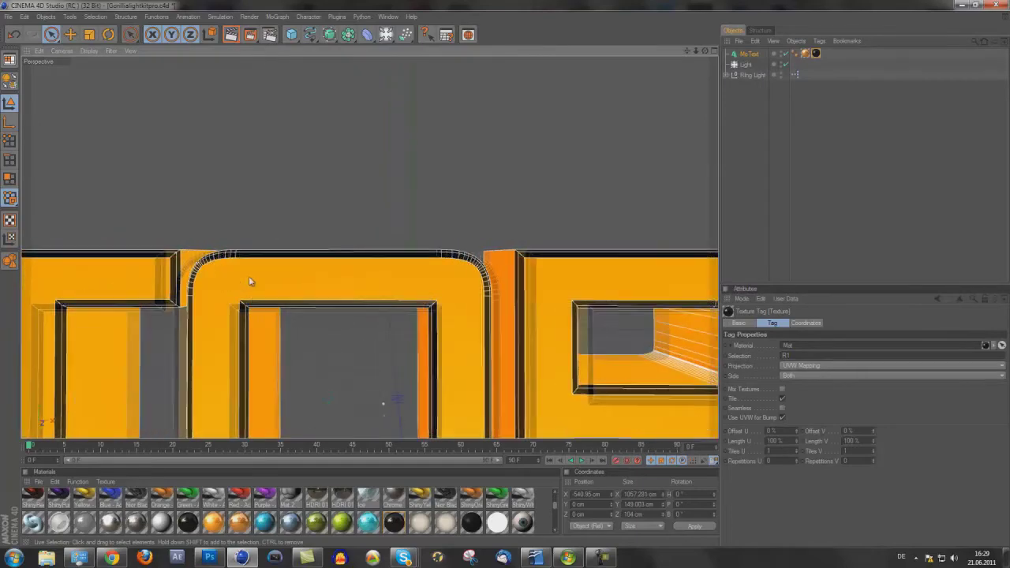
pyautogui.scroll(1, 312, 266)
pyautogui.scroll(-2, 293, 356)
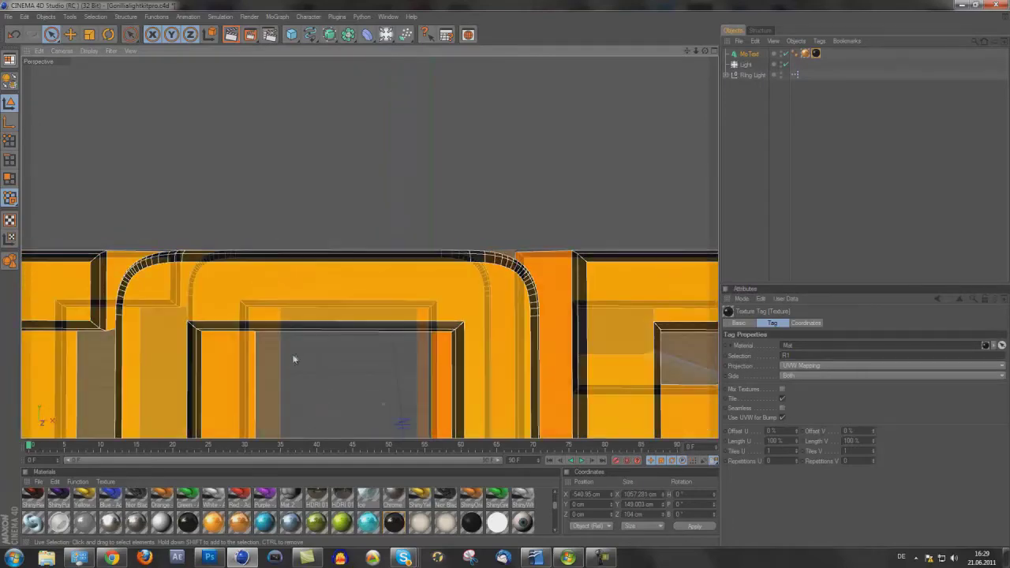
pyautogui.scroll(-2, 296, 353)
pyautogui.scroll(-3, 296, 359)
pyautogui.scroll(-1, 296, 359)
pyautogui.scroll(-1, 296, 359)
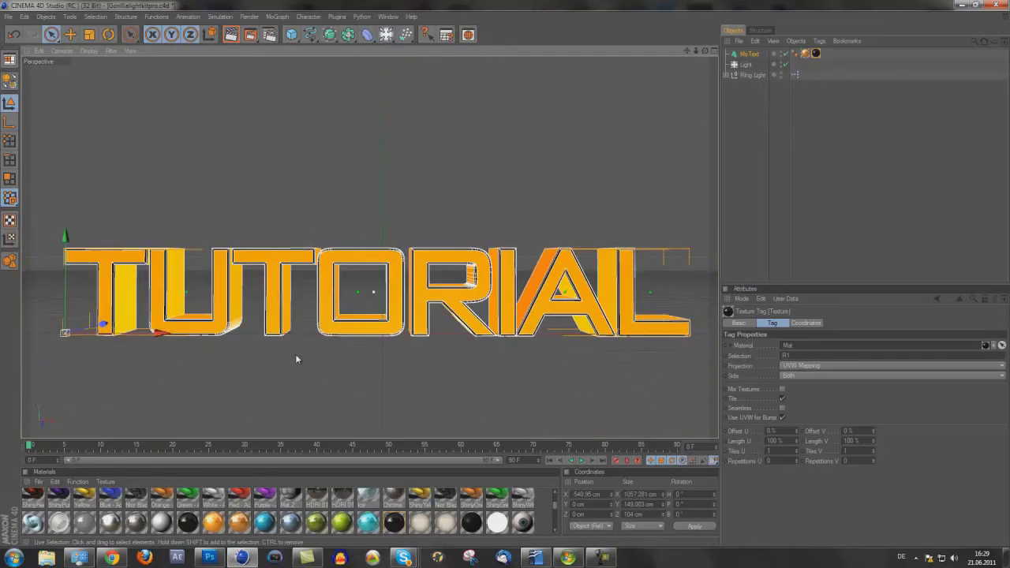
pyautogui.scroll(-1, 296, 359)
pyautogui.scroll(1, 296, 359)
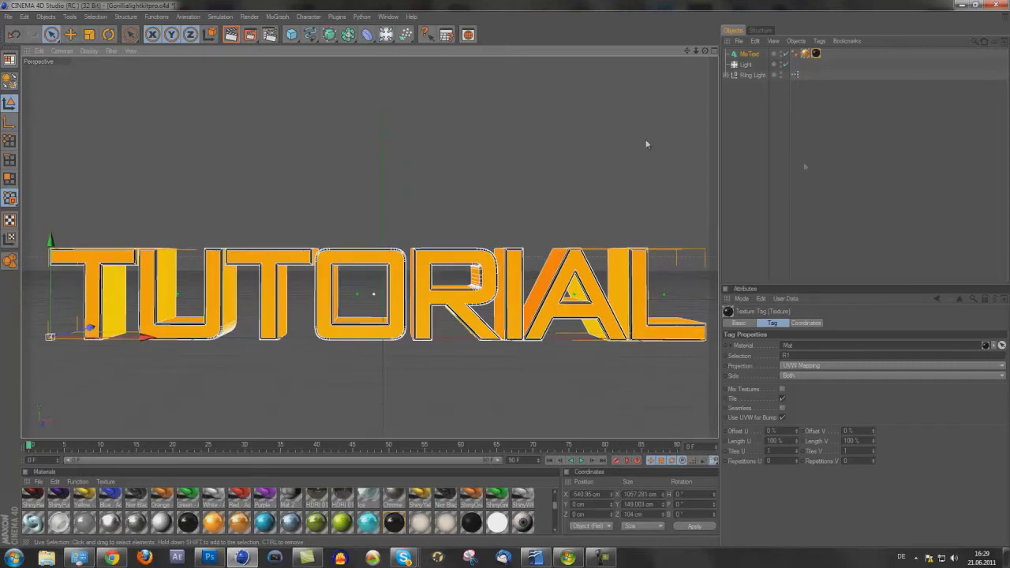
pyautogui.click(750, 55)
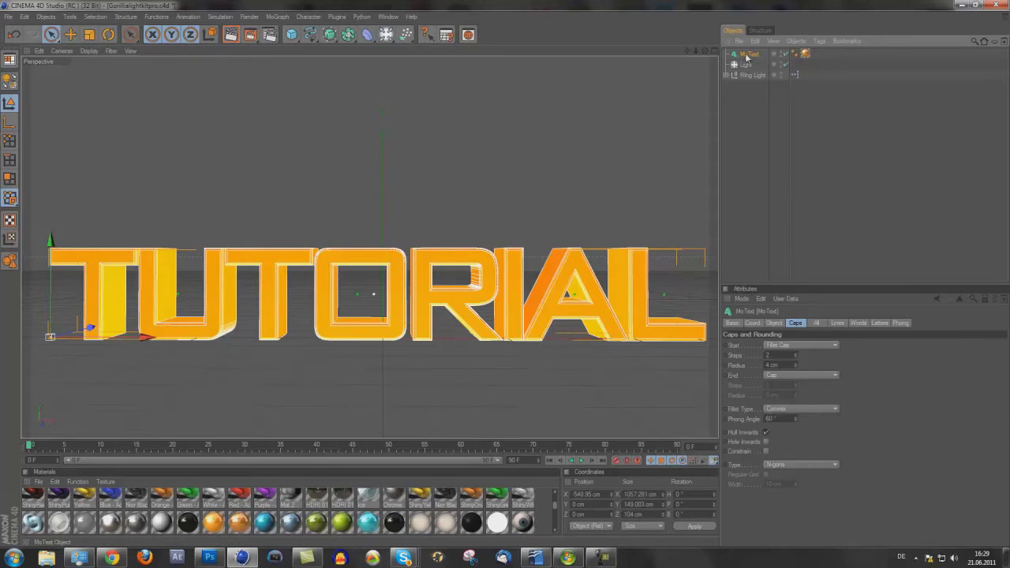
# Copy and paste the MoText object to create a duplicate, MoText.1
pyautogui.click(755, 41)
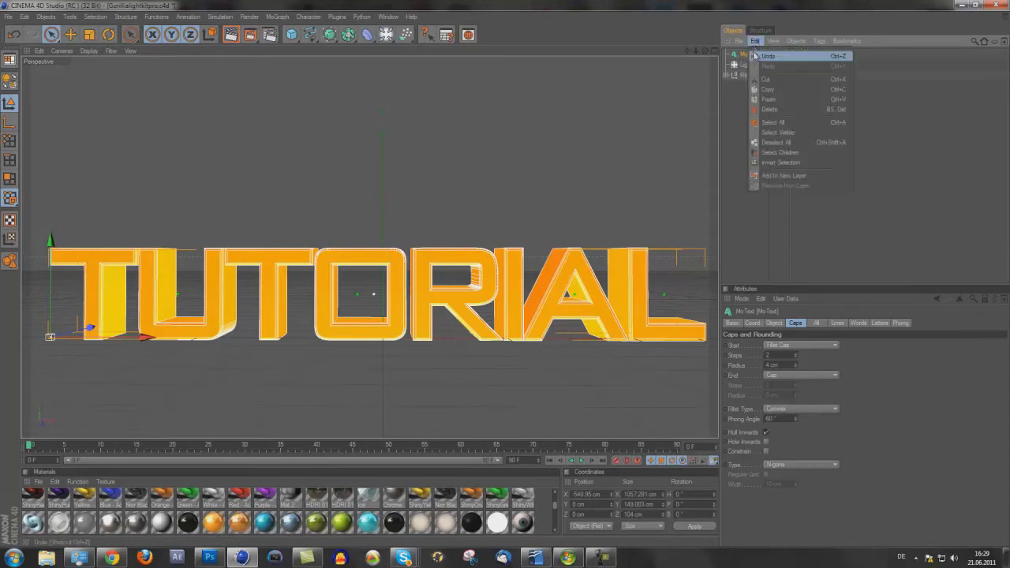
pyautogui.click(768, 90)
pyautogui.click(756, 40)
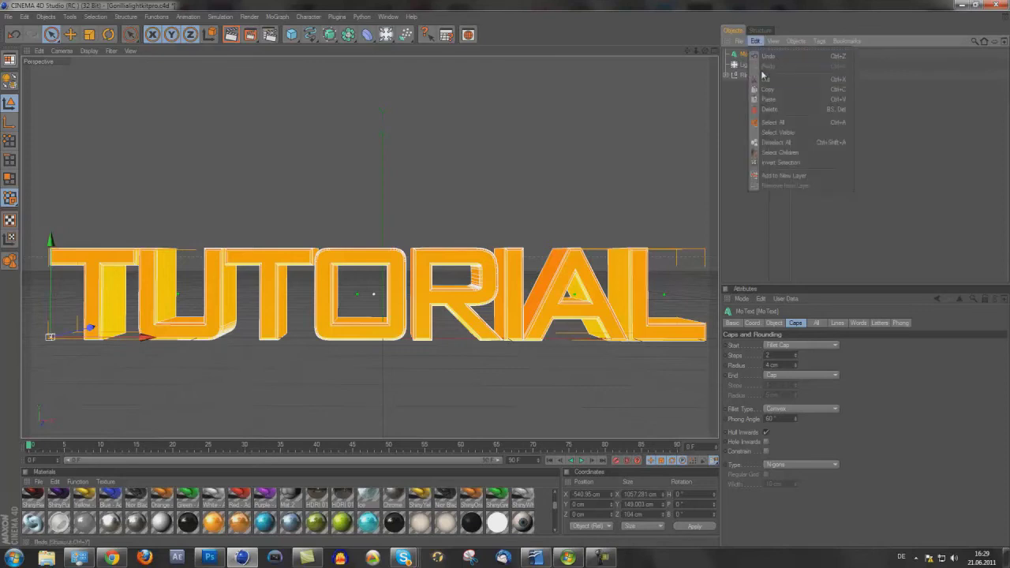
pyautogui.click(768, 100)
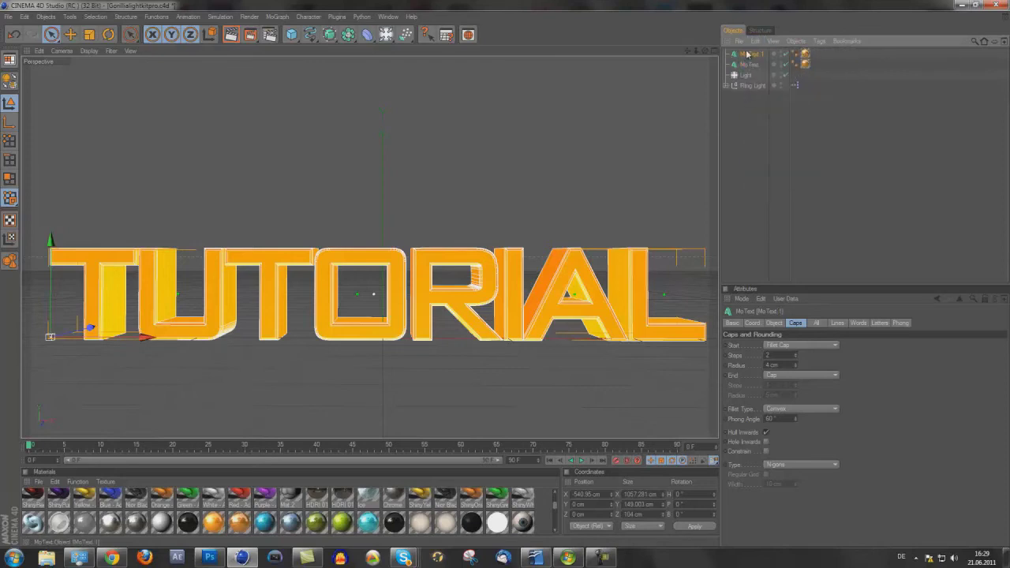
pyautogui.click(801, 348)
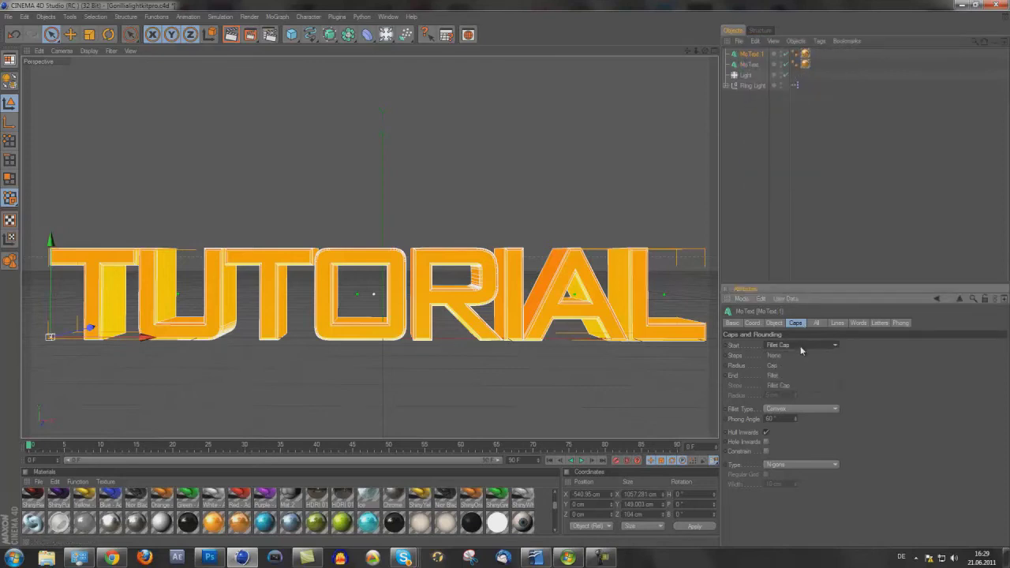
# Give MoText.1 a larger fillet cap radius than the original
pyautogui.doubleClick(767, 366)
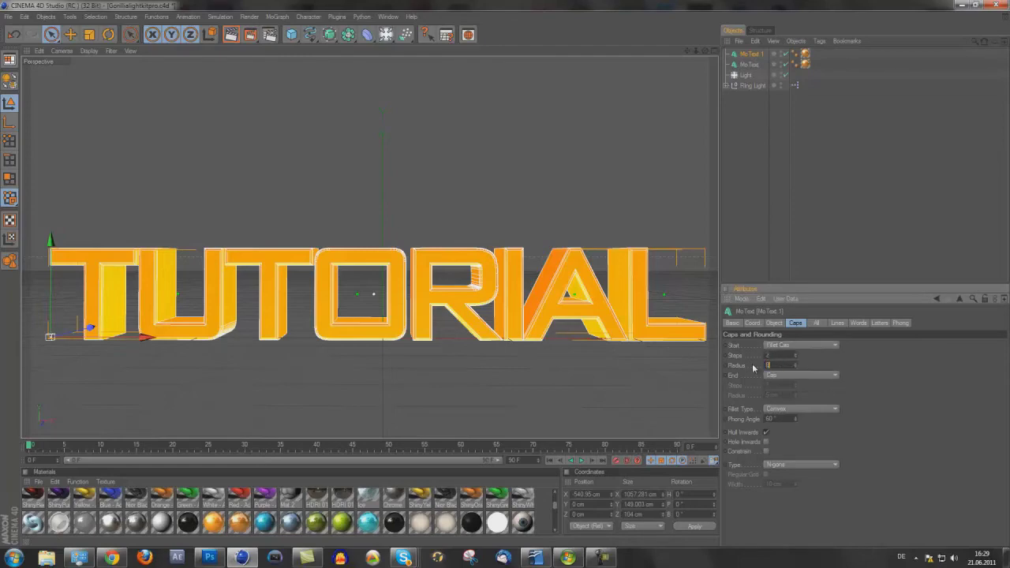
pyautogui.write('8')
pyautogui.press('Return')
# Push MoText.1 back along Z behind the original and apply the Black material
pyautogui.moveTo(706, 50)
pyautogui.mouseDown()
pyautogui.moveTo(519, 276)
pyautogui.moveTo(505, 274)
pyautogui.mouseUp()
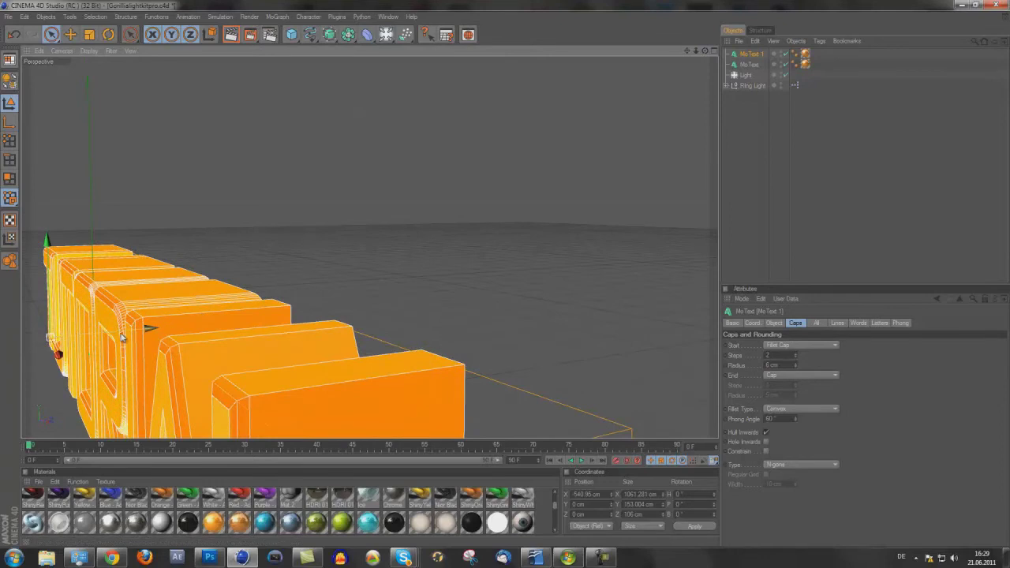
pyautogui.moveTo(123, 338); pyautogui.dragTo(505, 277)
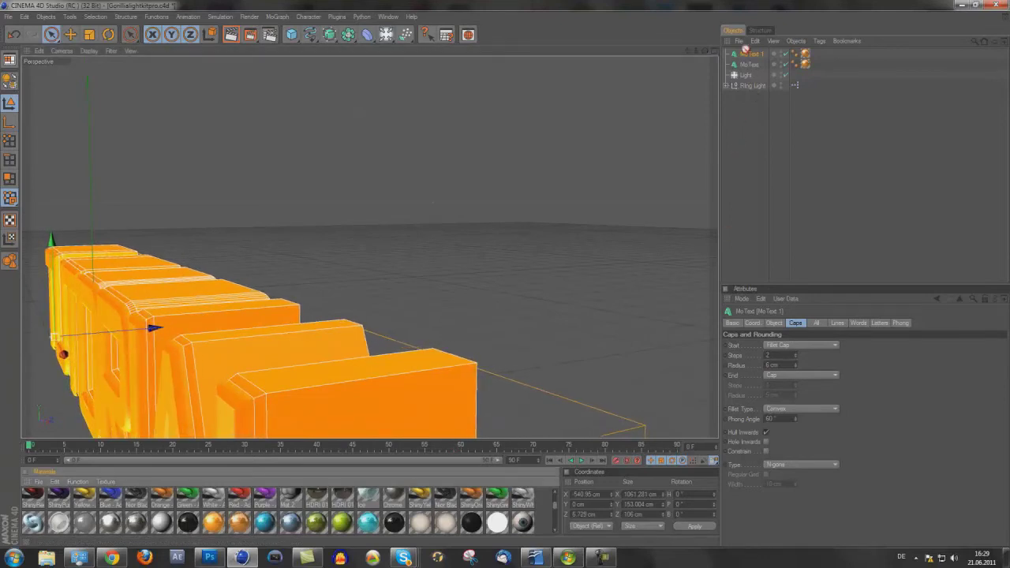
pyautogui.moveTo(745, 49); pyautogui.dragTo(747, 53)
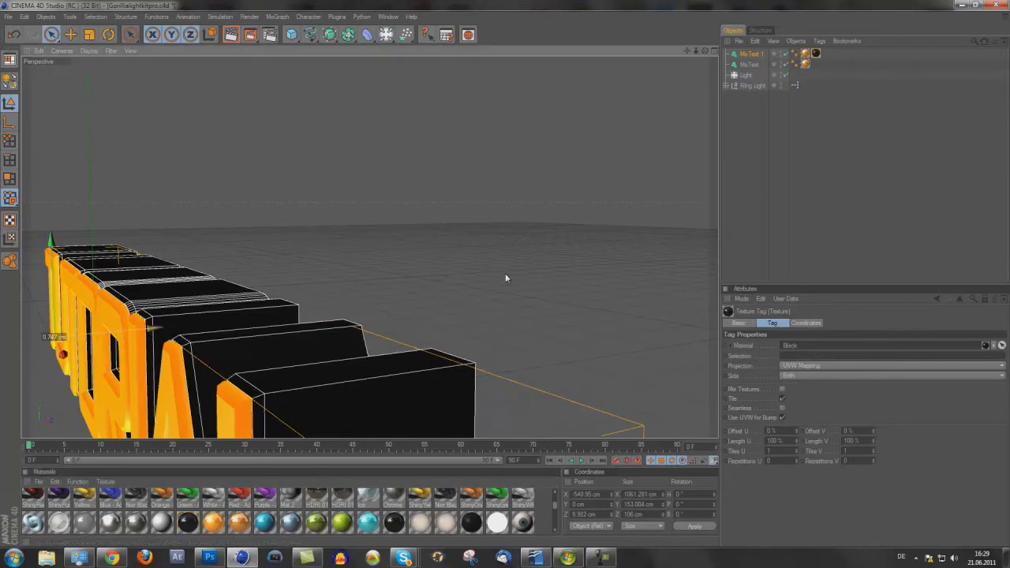
pyautogui.moveTo(506, 278); pyautogui.dragTo(506, 277)
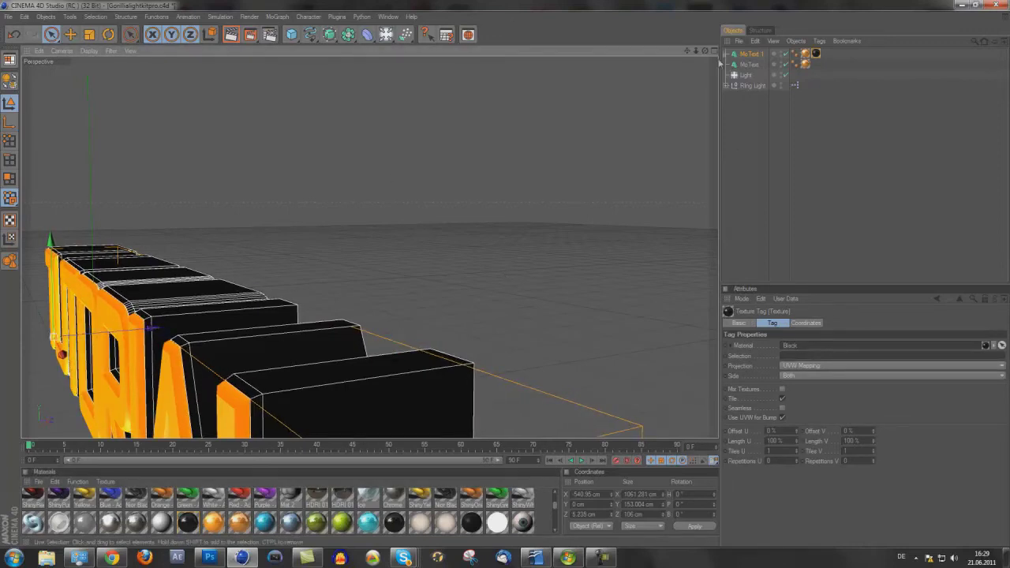
pyautogui.moveTo(706, 50); pyautogui.dragTo(506, 276)
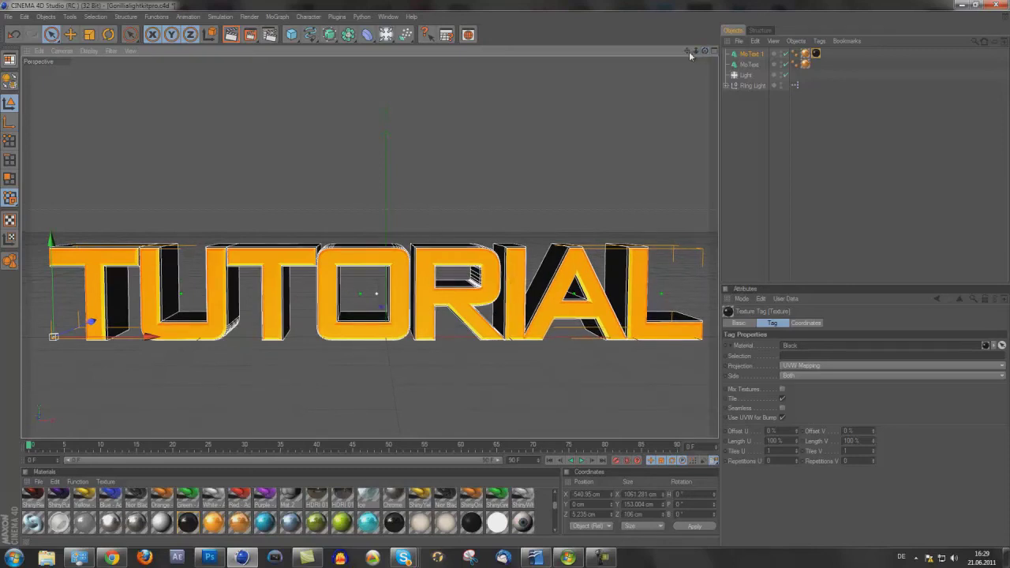
# Apply Green Reflective to MoText.1 and render the view to check the green sides
pyautogui.moveTo(689, 53); pyautogui.dragTo(506, 278)
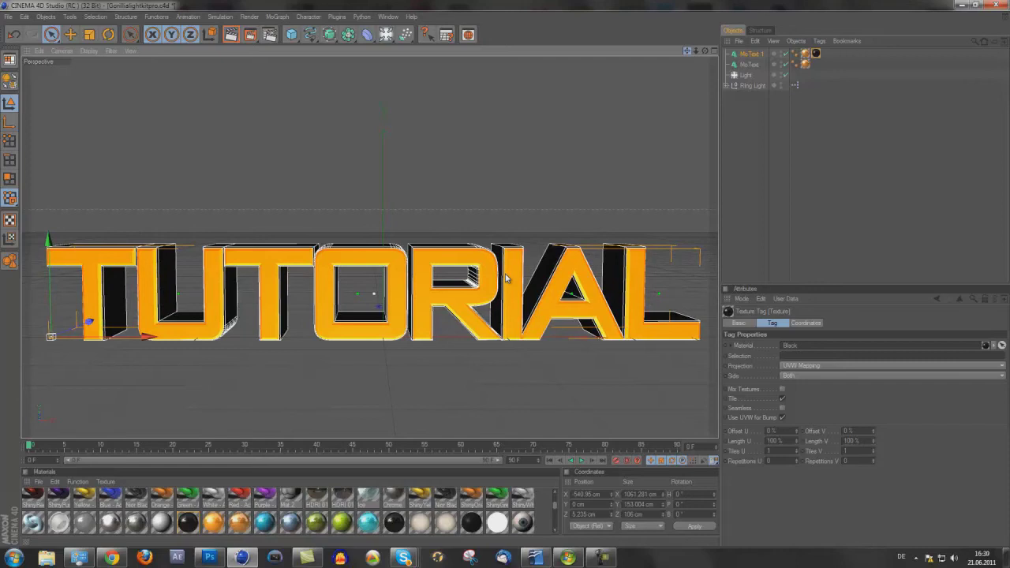
pyautogui.click(231, 34)
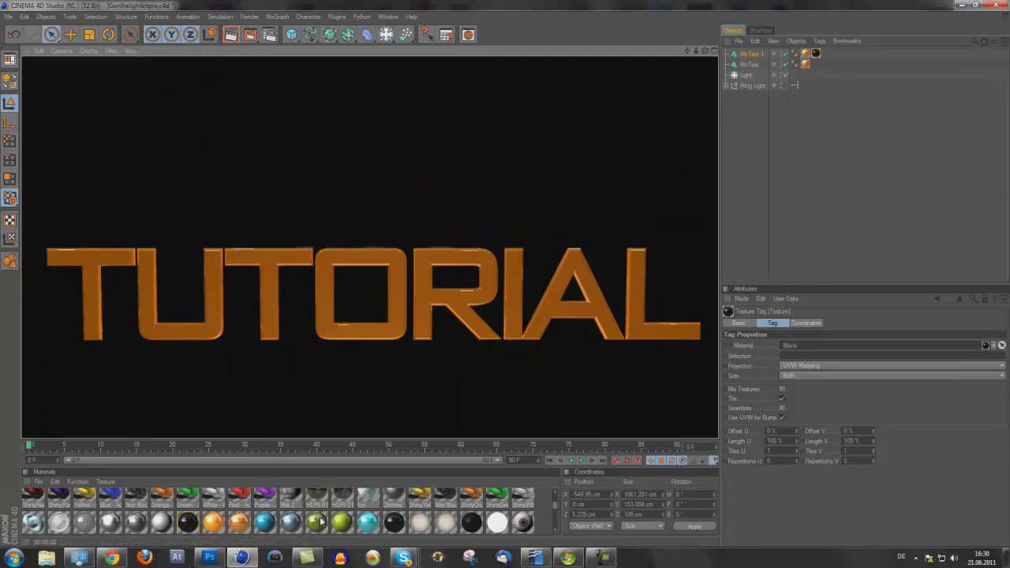
pyautogui.moveTo(325, 519); pyautogui.dragTo(748, 53)
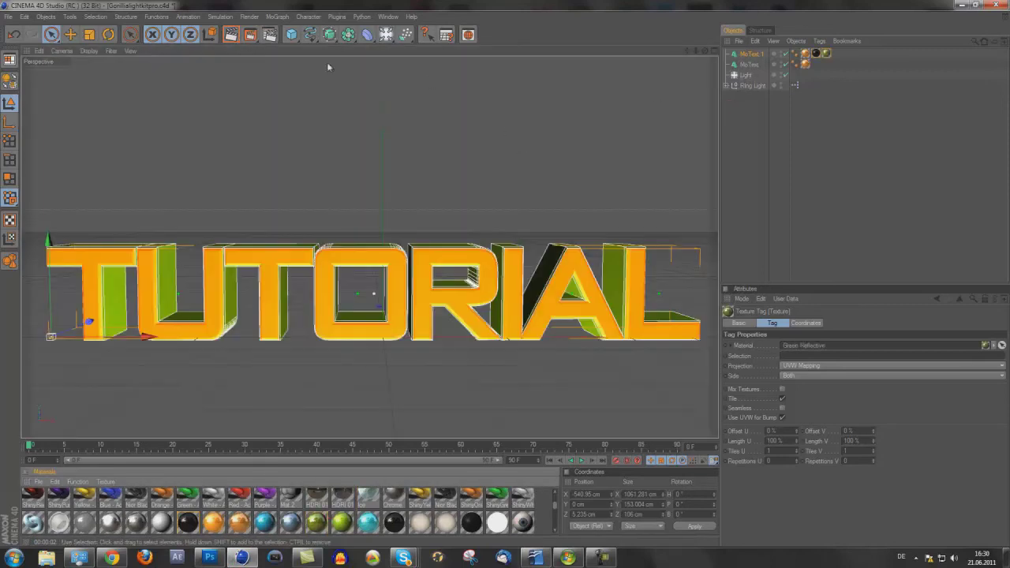
pyautogui.hotkey('ctrl', 'r')
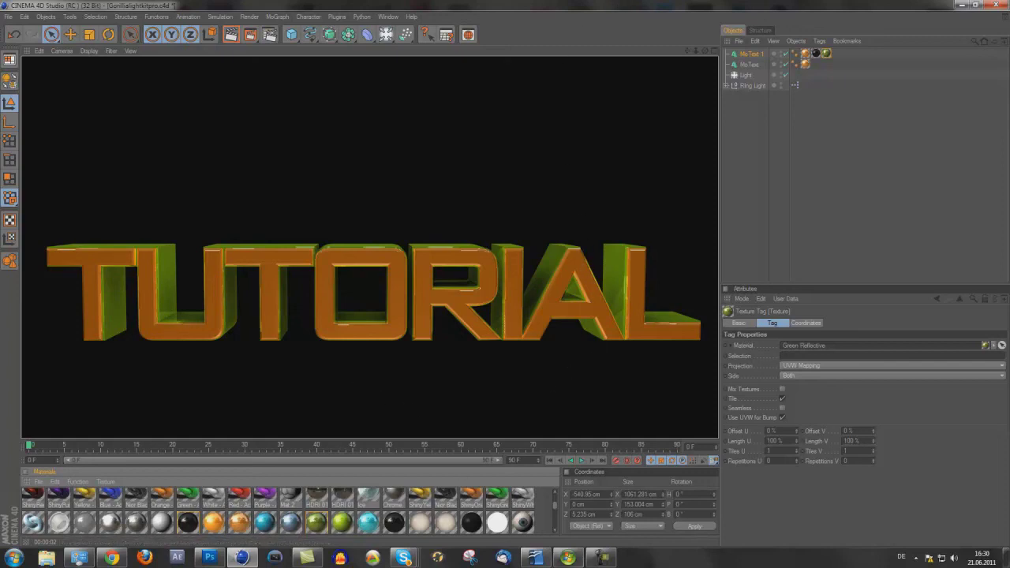
# Render the viewport to check the orange TUTORIAL text with green reflective sides
pyautogui.click(602, 557)
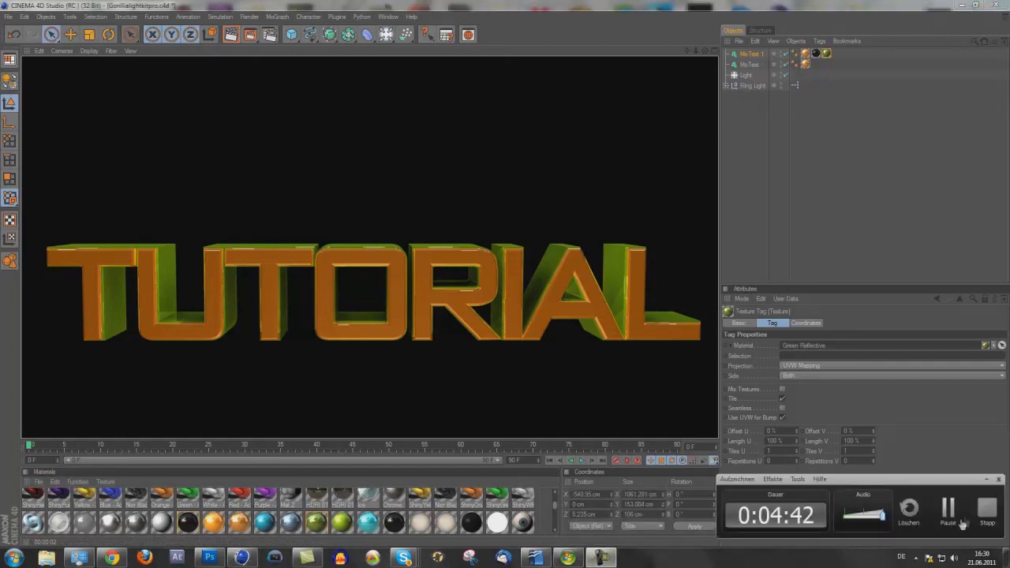